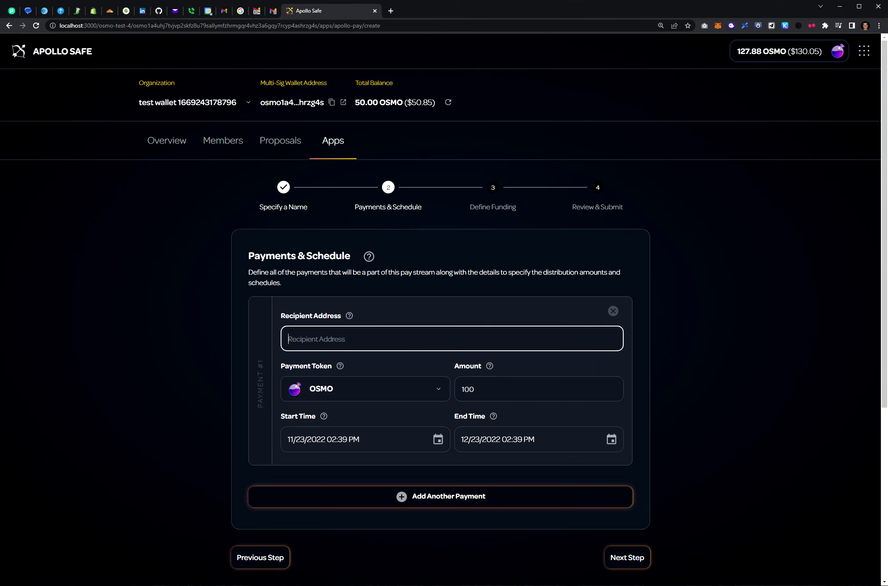
# Fill in the first payment with the pasted recipient address and an amount of 10 OSMO.
pyautogui.write('osmo1r8hglklkvu5348mjngdta6mmwmk6apsfgtd205')
pyautogui.press('Tab')
pyautogui.press('BackSpace')
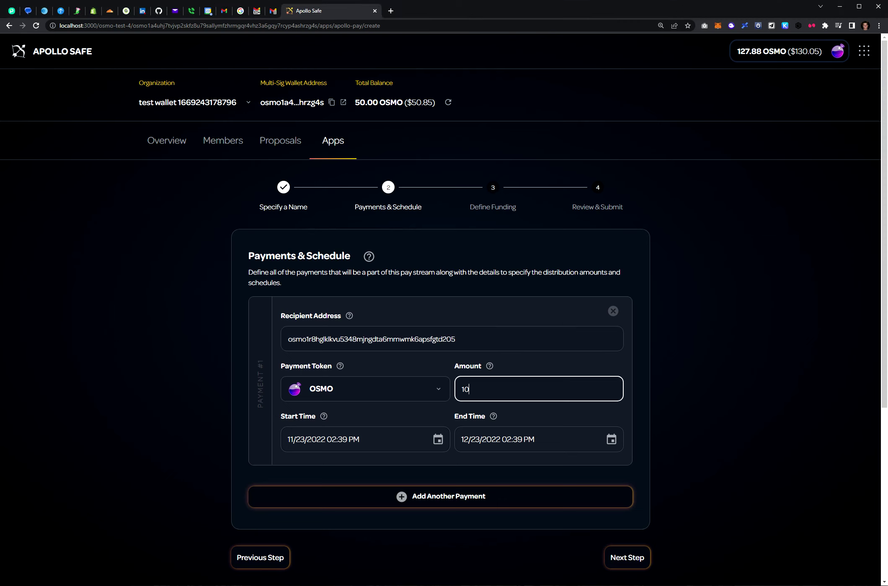
# Add a second payment with its own recipient address and 10 OSMO.
pyautogui.click(520, 499)
pyautogui.scroll(-4, 519, 498)
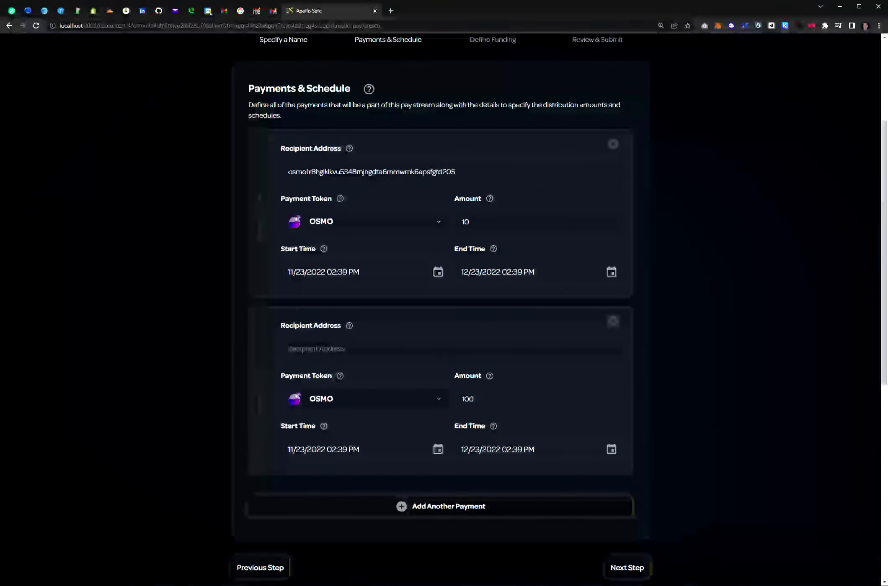
pyautogui.click(288, 349)
pyautogui.write('osmo1etl5dfzgku82j70qj9ktg0gmu64t4y9ast2h9d')
pyautogui.press('Tab')
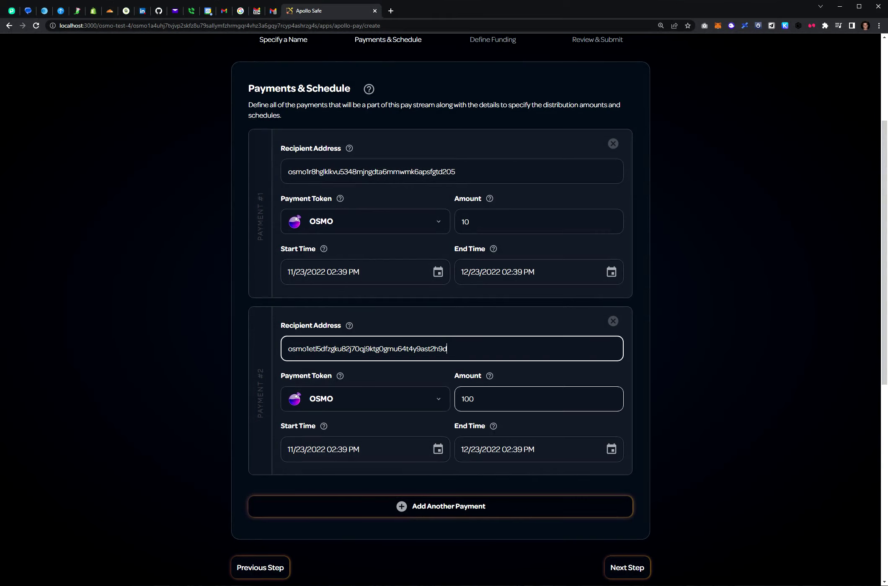
pyautogui.press('BackSpace')
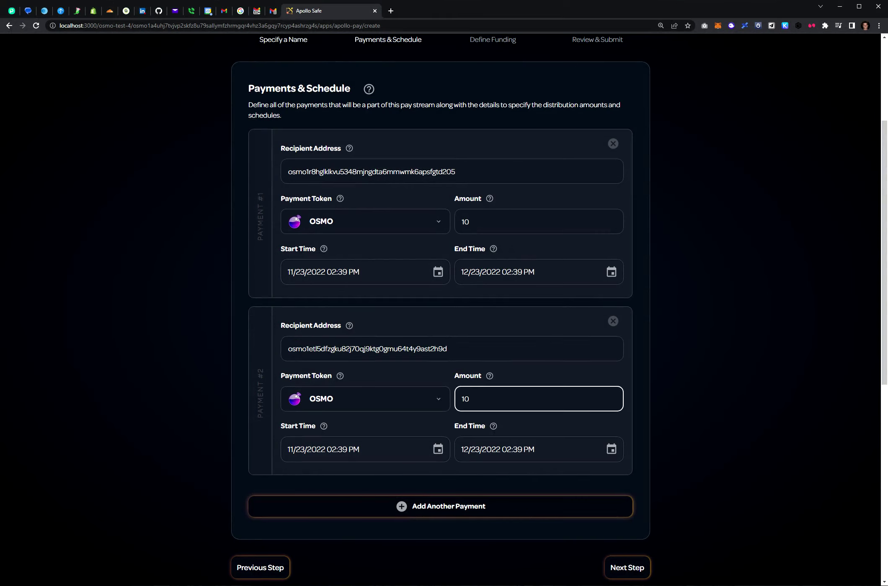
pyautogui.click(469, 221)
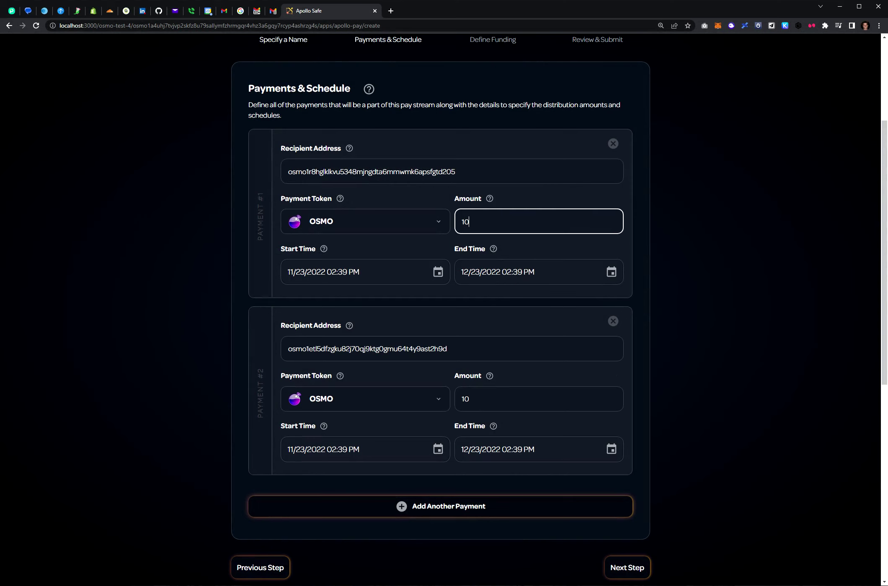
pyautogui.scroll(2, 539, 272)
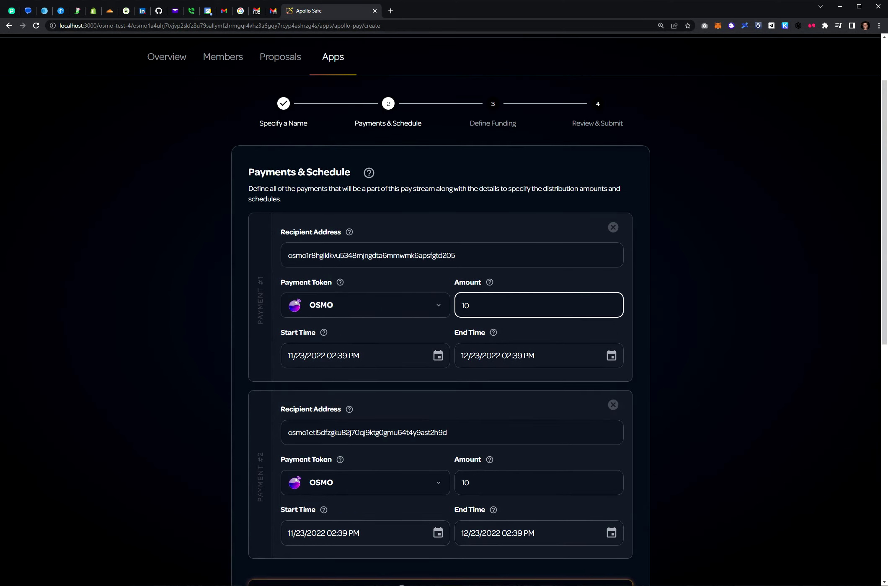
# Set payment 1's end time to November 23, 2022 at 03:40 PM.
pyautogui.click(612, 355)
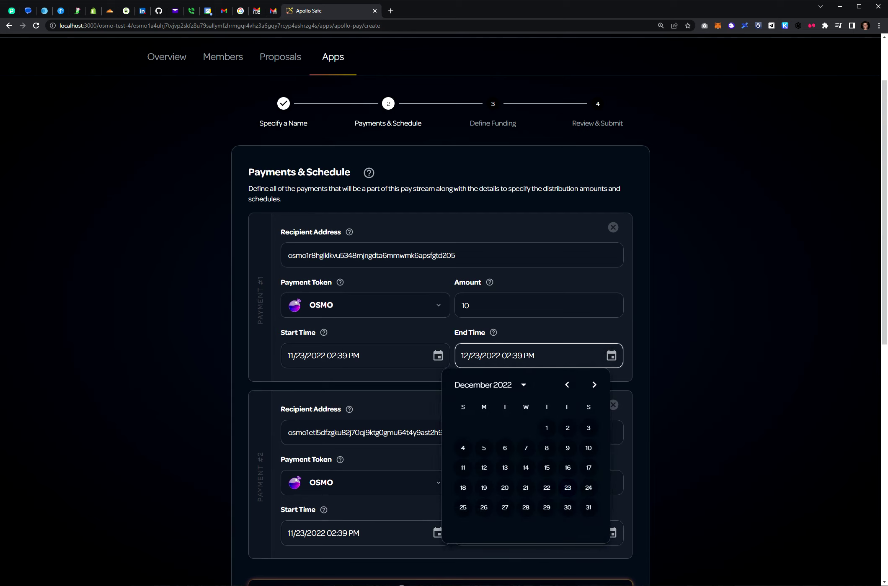
pyautogui.click(567, 385)
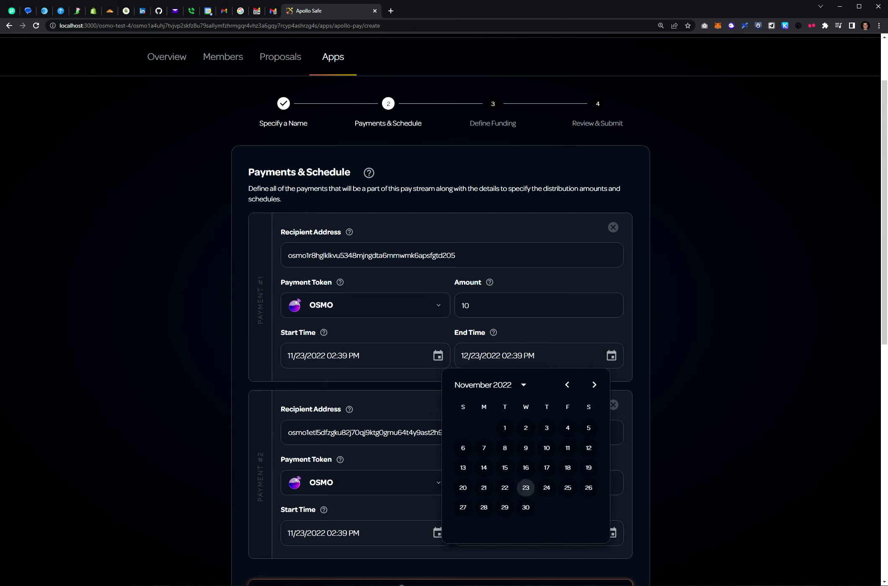
pyautogui.click(525, 488)
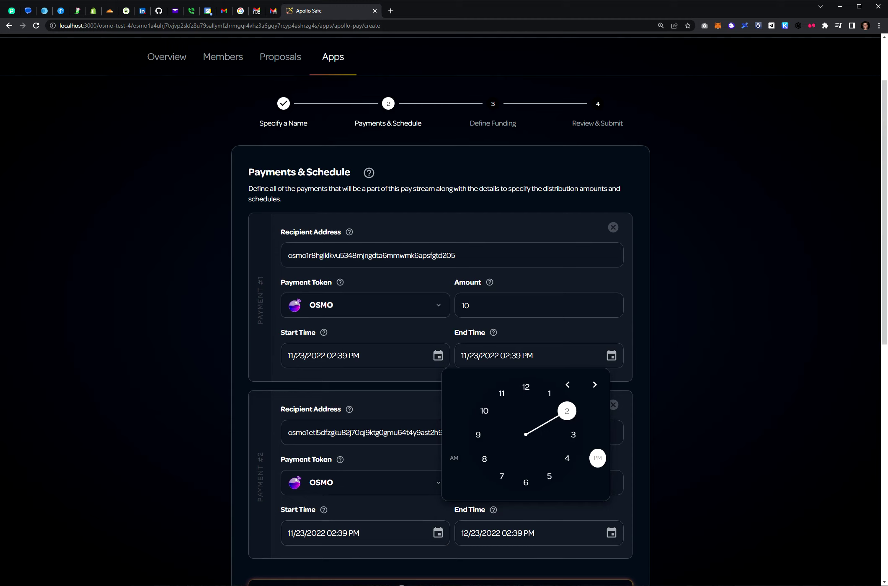
pyautogui.click(573, 435)
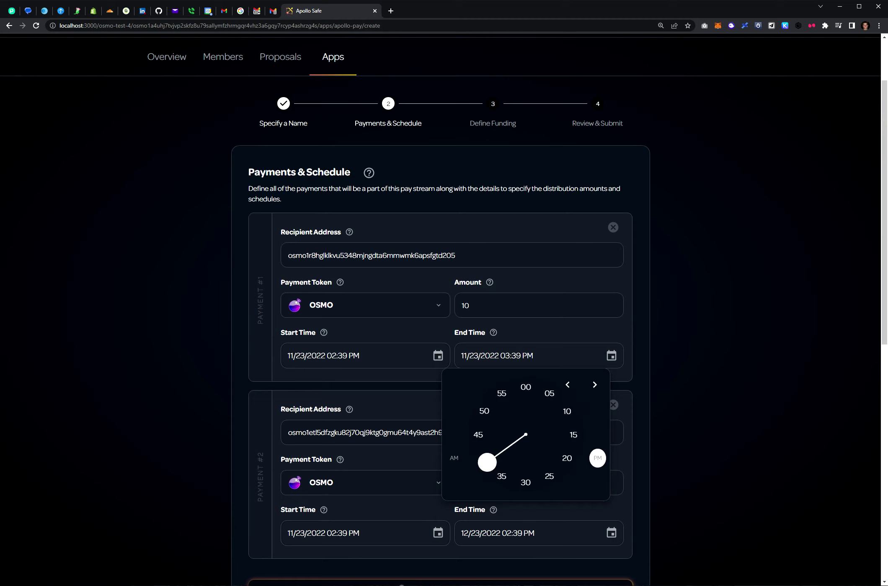
pyautogui.click(484, 459)
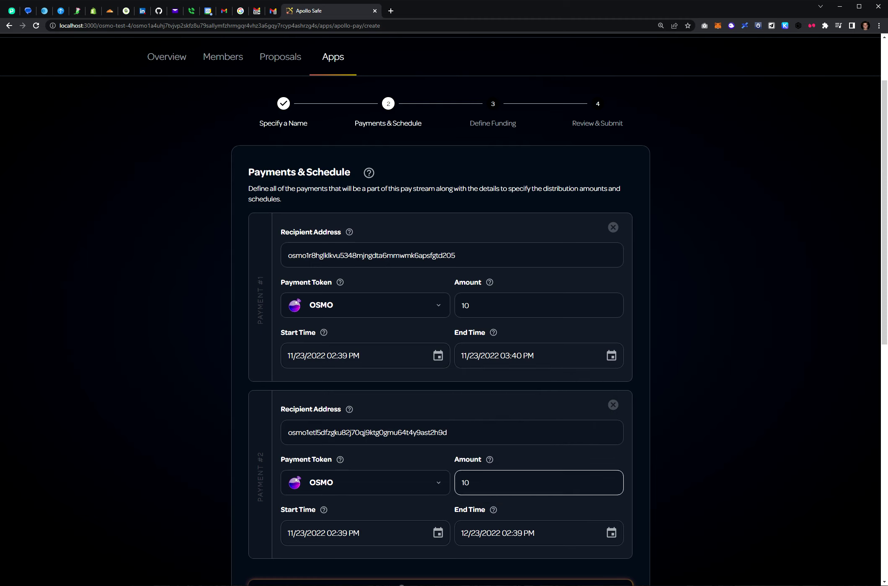
# Set payment 2's end time to November 23, 2022 at 03:40 PM.
pyautogui.scroll(-3, 539, 419)
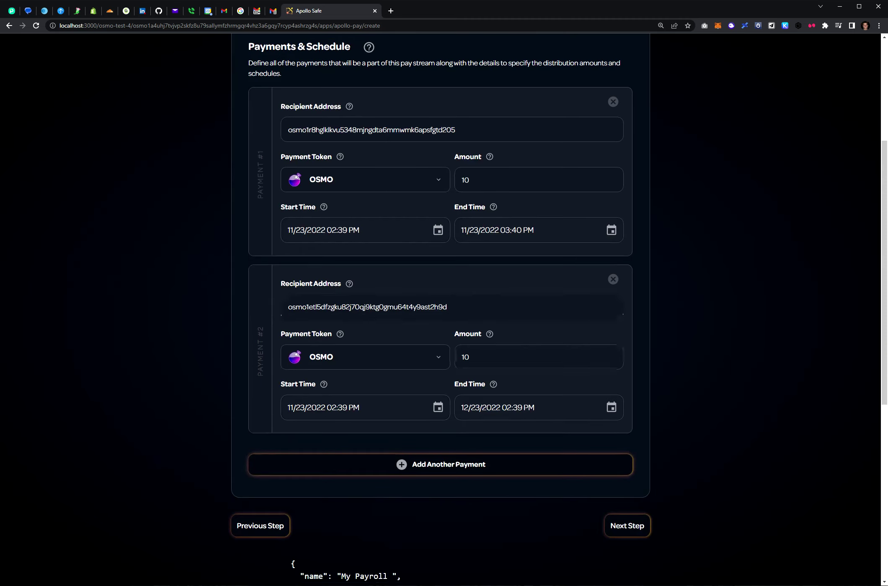
pyautogui.click(611, 407)
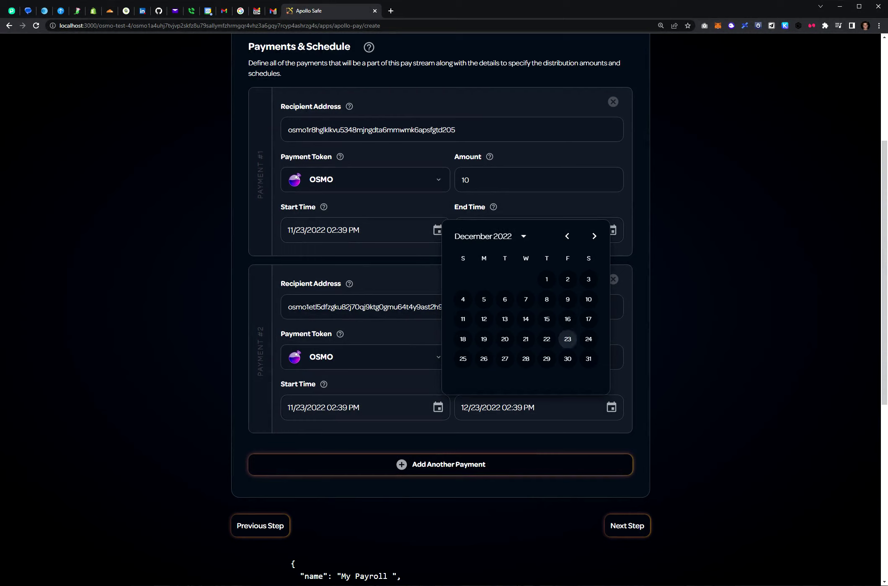
pyautogui.click(567, 236)
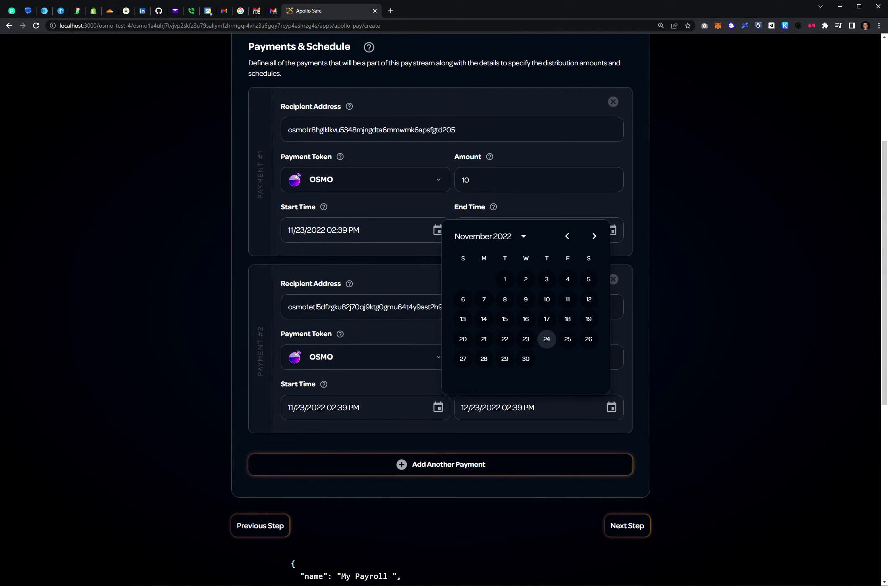
pyautogui.click(526, 340)
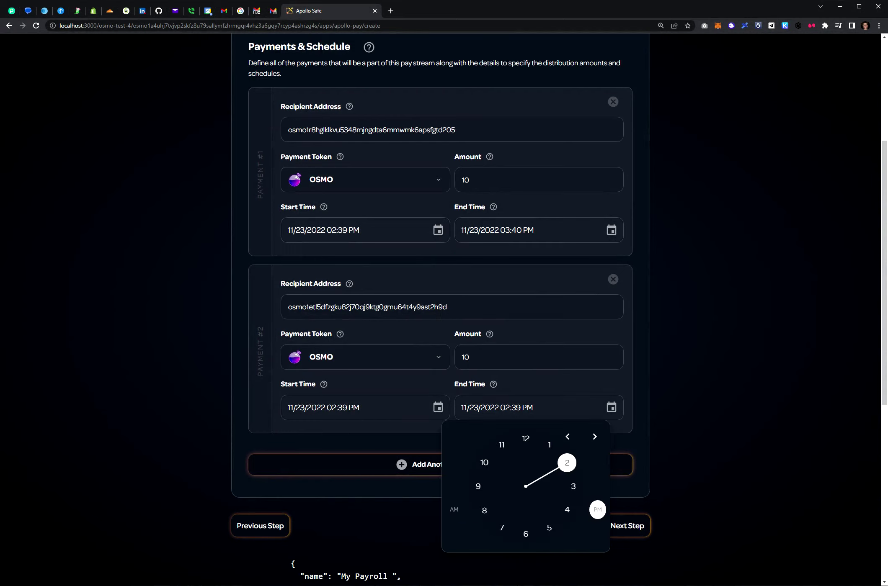
pyautogui.click(573, 486)
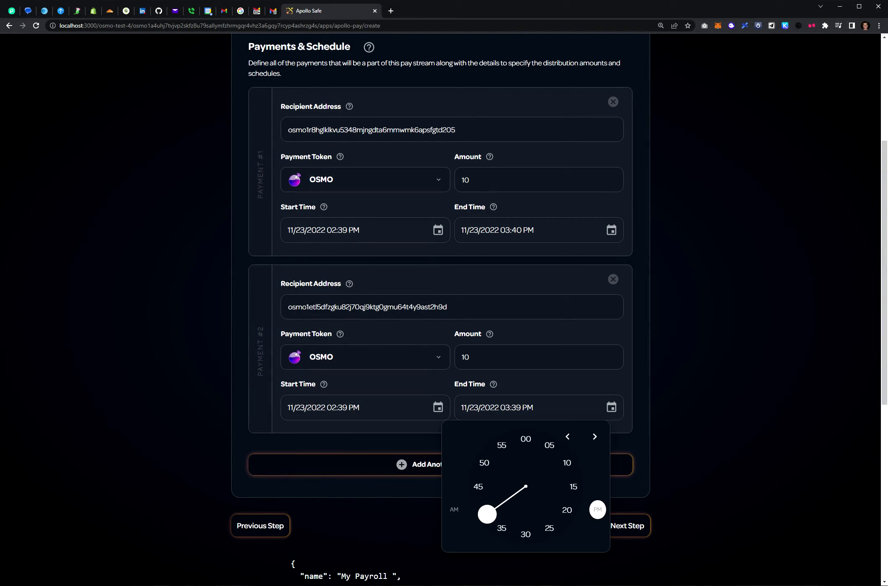
pyautogui.click(488, 515)
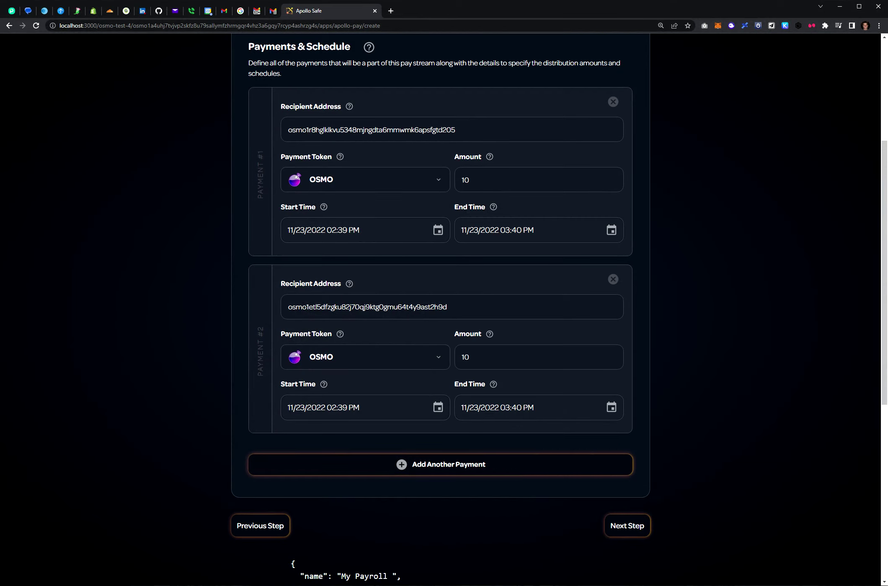
# Look over both payments, advance to Define Funding and select the OSMO amount field.
pyautogui.scroll(2, 419, 389)
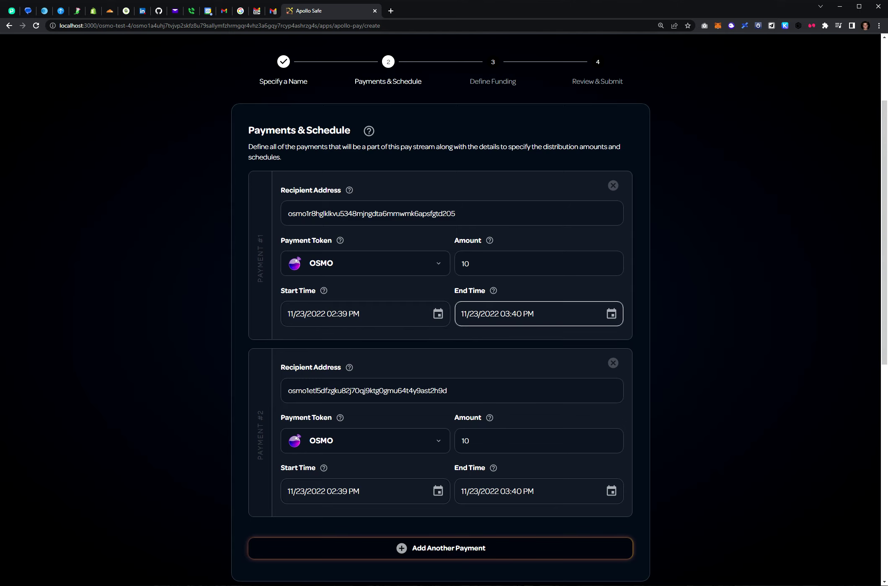
pyautogui.scroll(-3, 440, 294)
pyautogui.scroll(5, 440, 293)
pyautogui.scroll(-4, 440, 293)
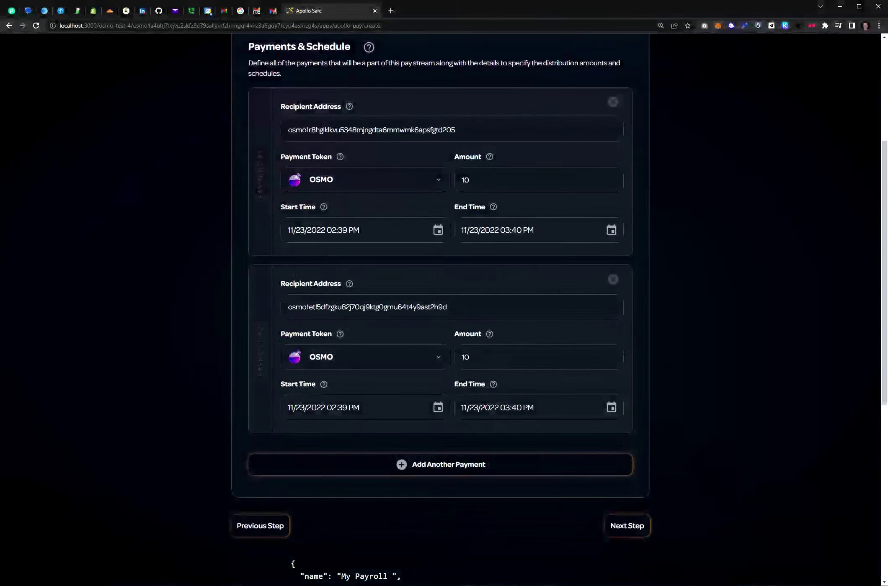
pyautogui.scroll(2, 440, 293)
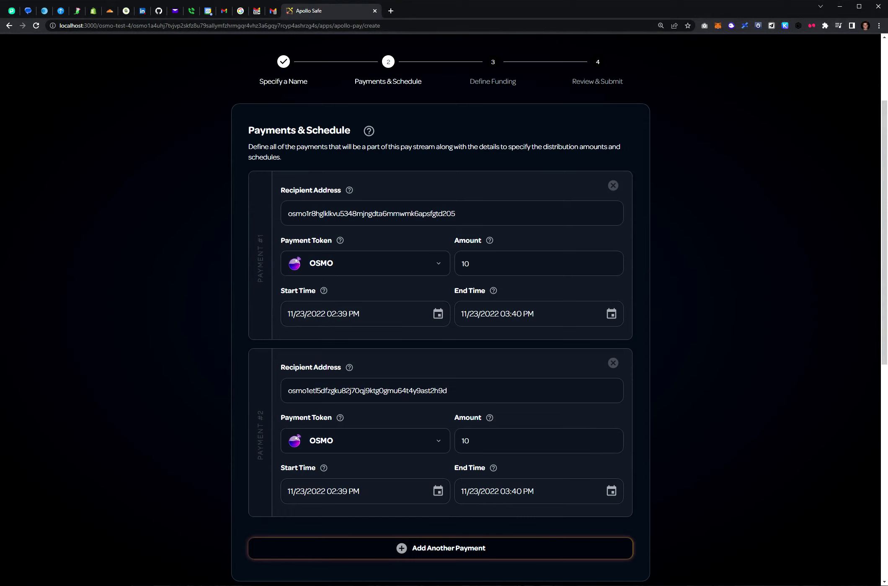
pyautogui.click(469, 264)
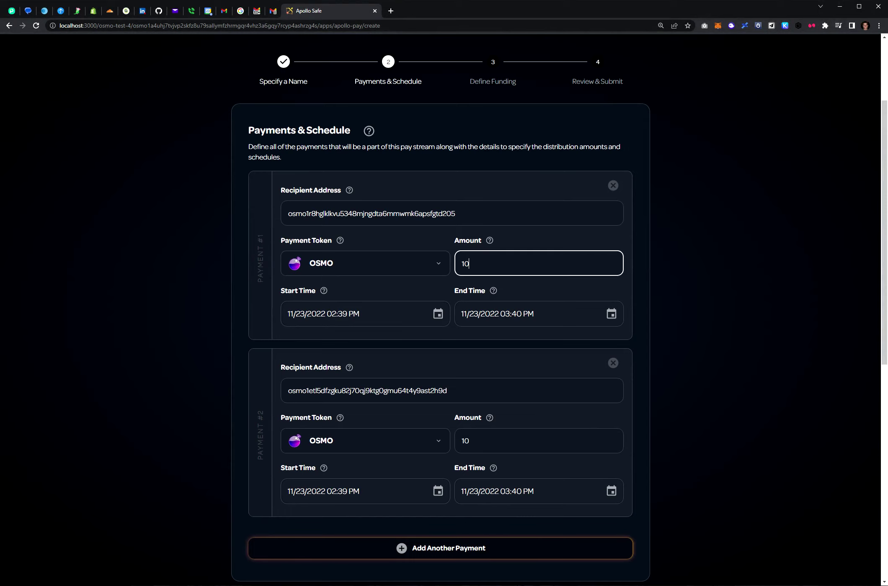
pyautogui.scroll(-3, 365, 356)
pyautogui.scroll(5, 364, 356)
pyautogui.scroll(-3, 364, 356)
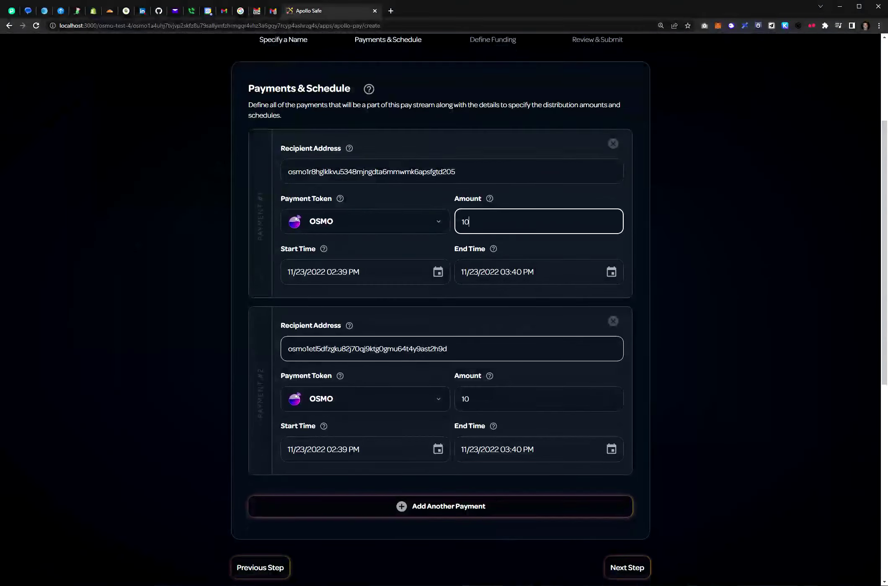
pyautogui.click(627, 568)
pyautogui.scroll(4, 440, 294)
pyautogui.click(520, 318)
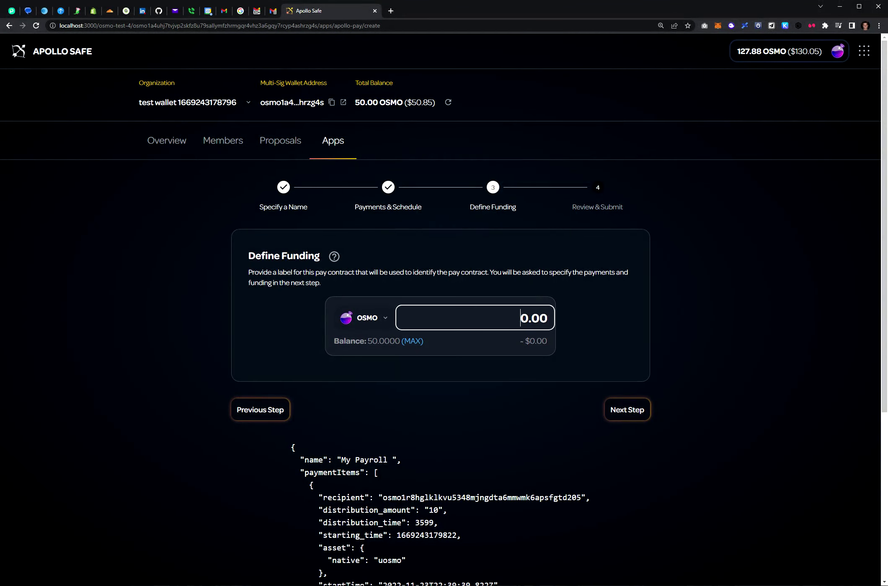
# Fund the stream with 20 OSMO and advance to the Review & Submit step.
pyautogui.write('2')
pyautogui.press('Tab')
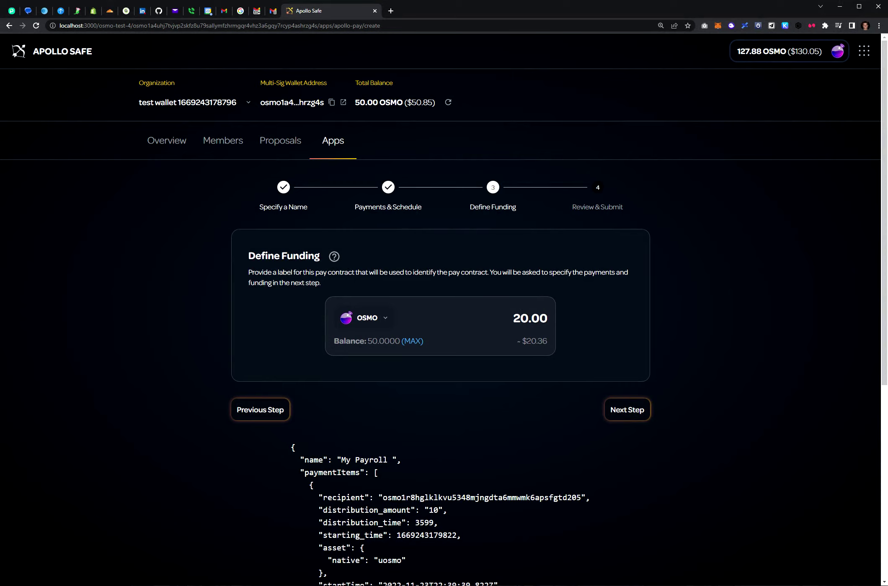
pyautogui.press('Return')
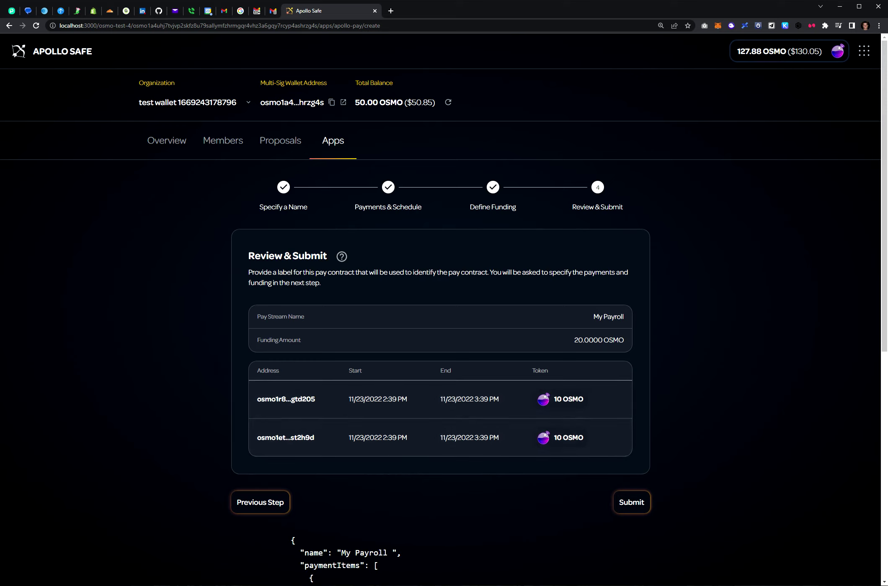
# Submit the My Payroll pay stream and approve the proposal transaction in Keplr.
pyautogui.click(631, 502)
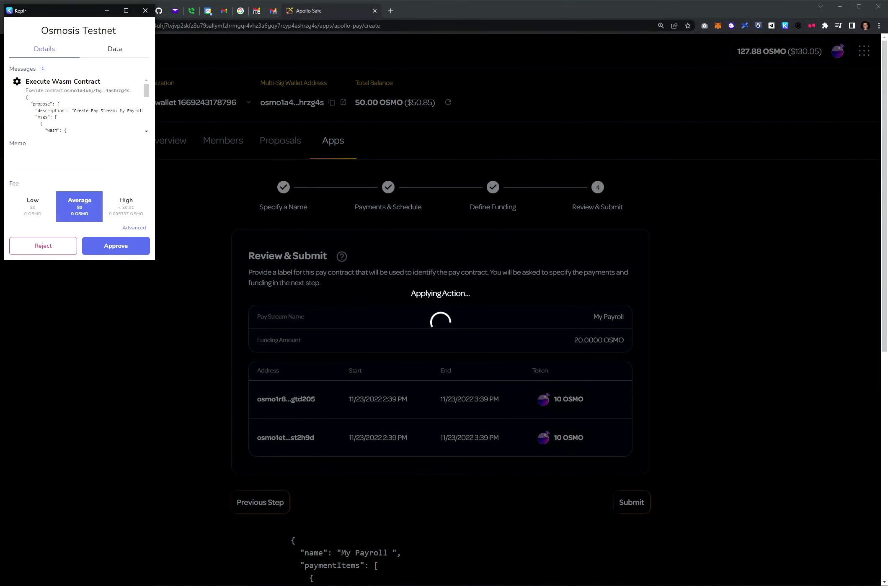
pyautogui.click(116, 246)
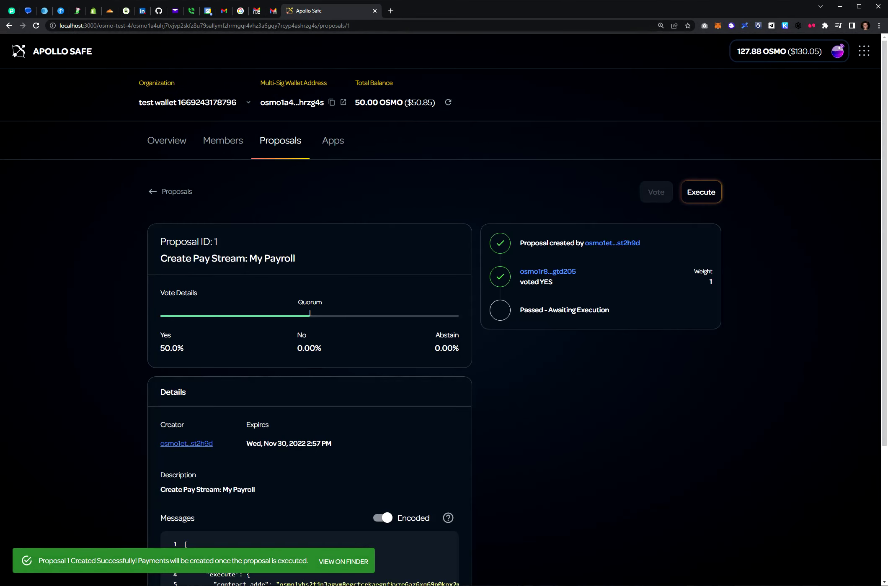
# Switch proposal 1's Messages view to Decoded JSON.
pyautogui.scroll(-5, 444, 310)
pyautogui.scroll(2, 444, 310)
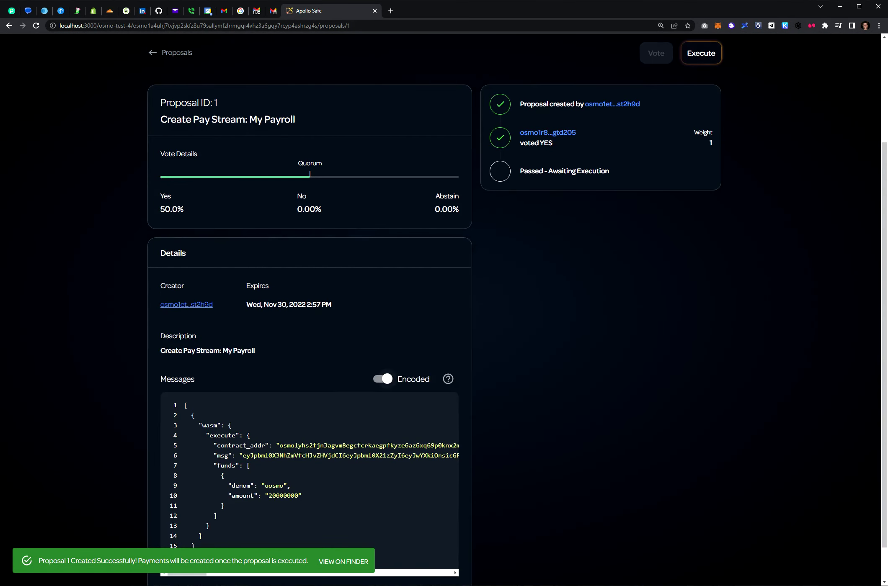
pyautogui.click(387, 379)
pyautogui.scroll(3, 393, 379)
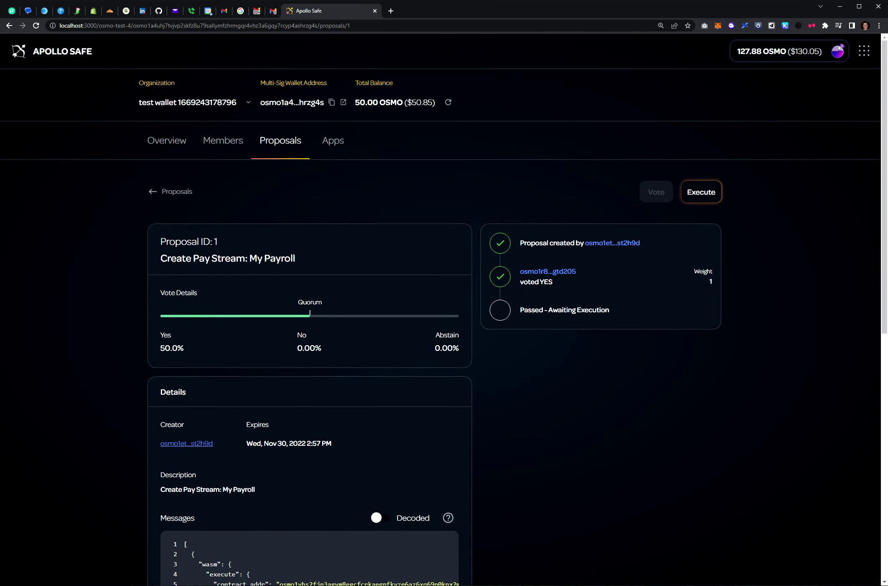
pyautogui.scroll(-7, 444, 310)
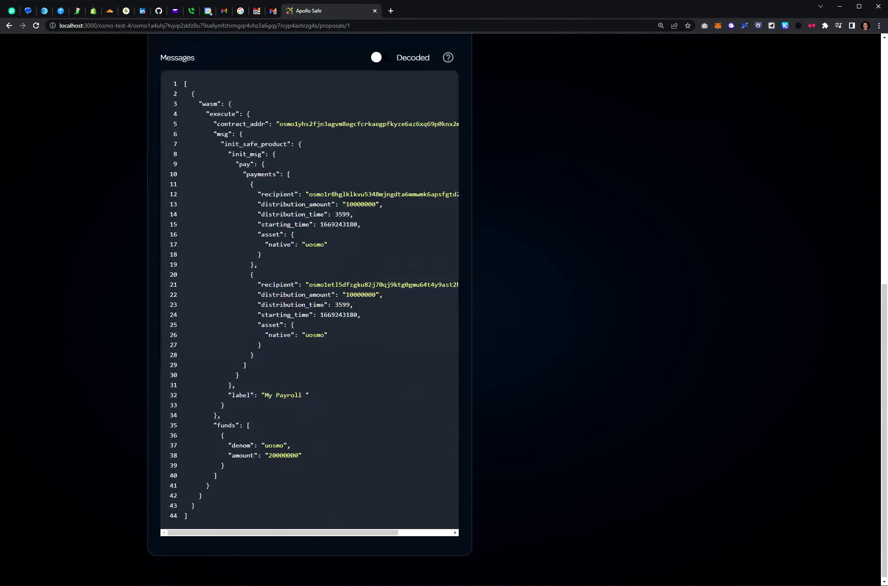
pyautogui.click(379, 225)
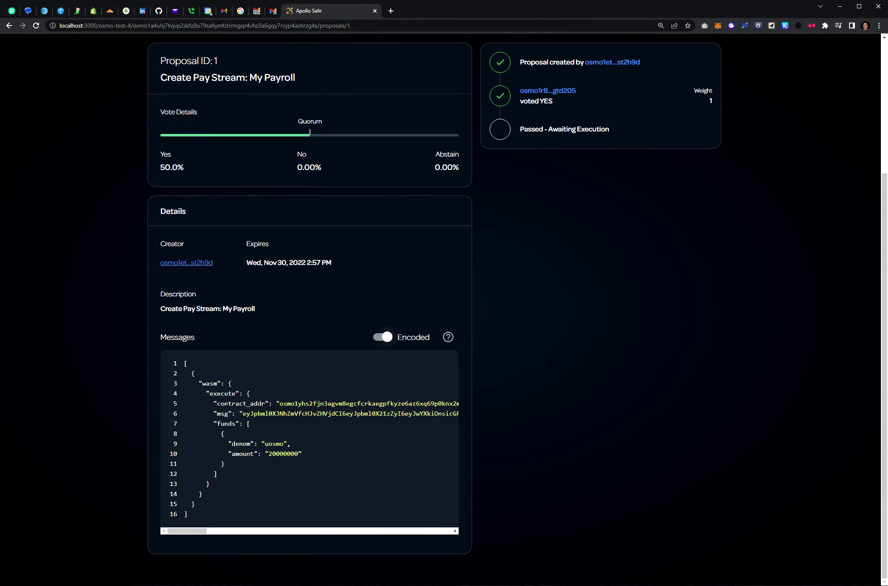
pyautogui.click(383, 338)
pyautogui.scroll(-3, 309, 335)
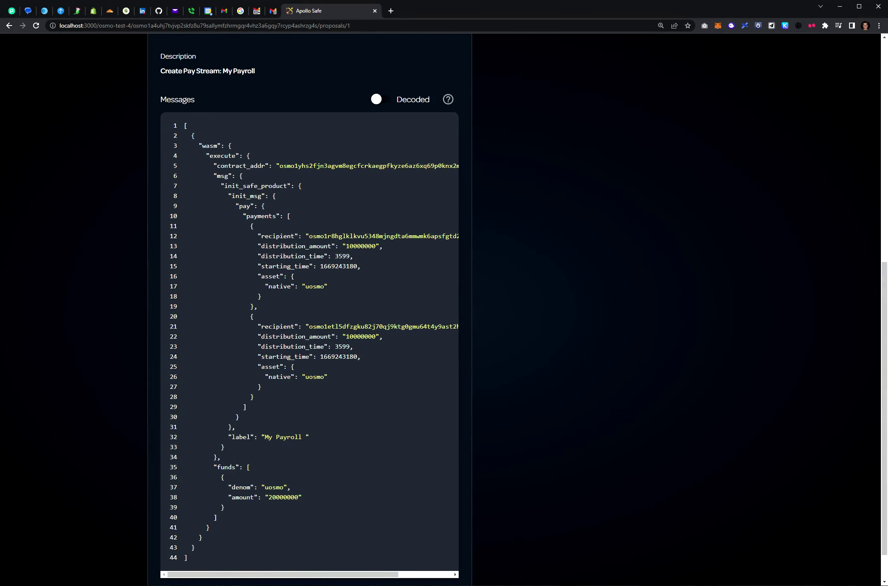
pyautogui.moveTo(214, 176); pyautogui.dragTo(225, 448)
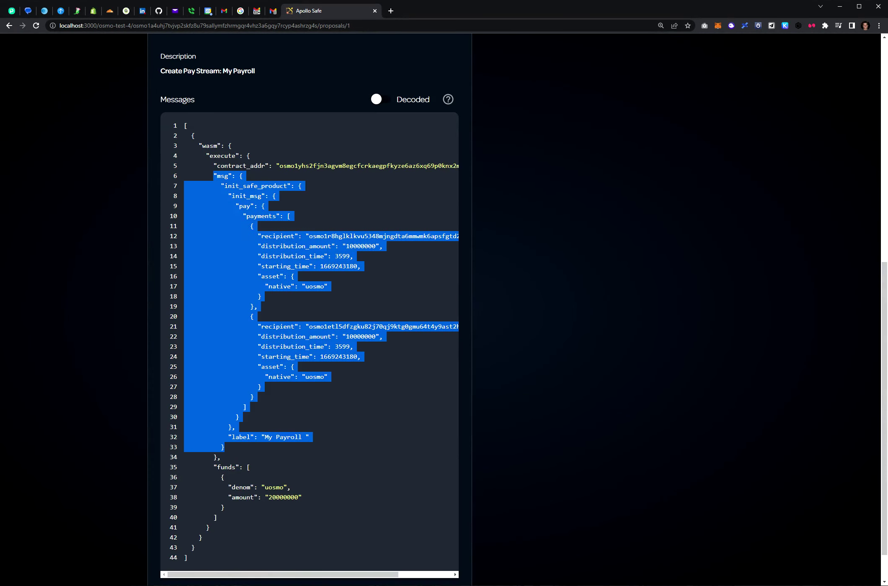
pyautogui.doubleClick(276, 236)
pyautogui.click(276, 236)
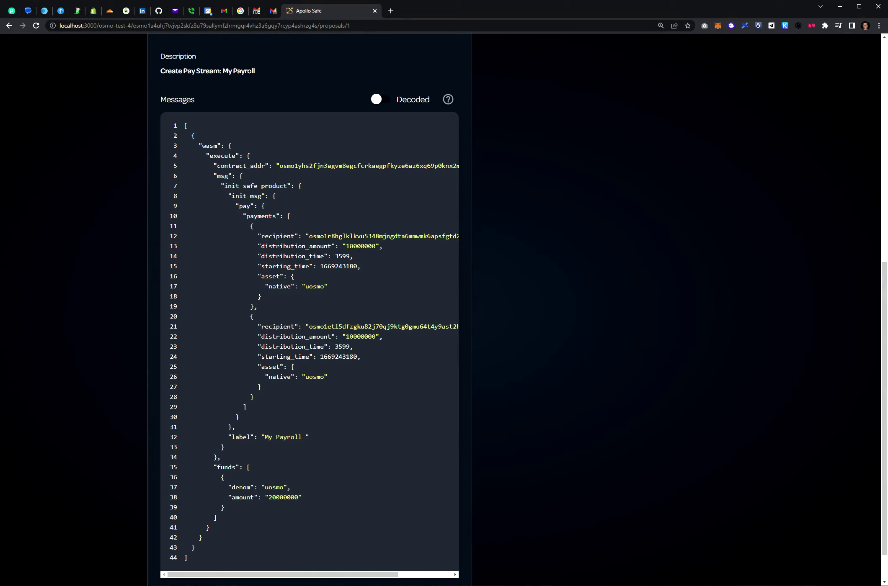
pyautogui.doubleClick(255, 185)
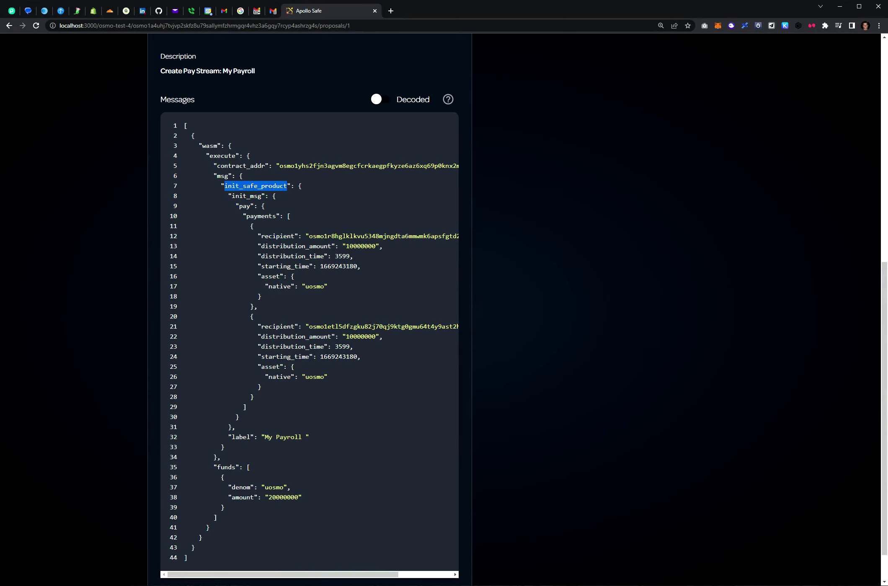
pyautogui.doubleClick(338, 266)
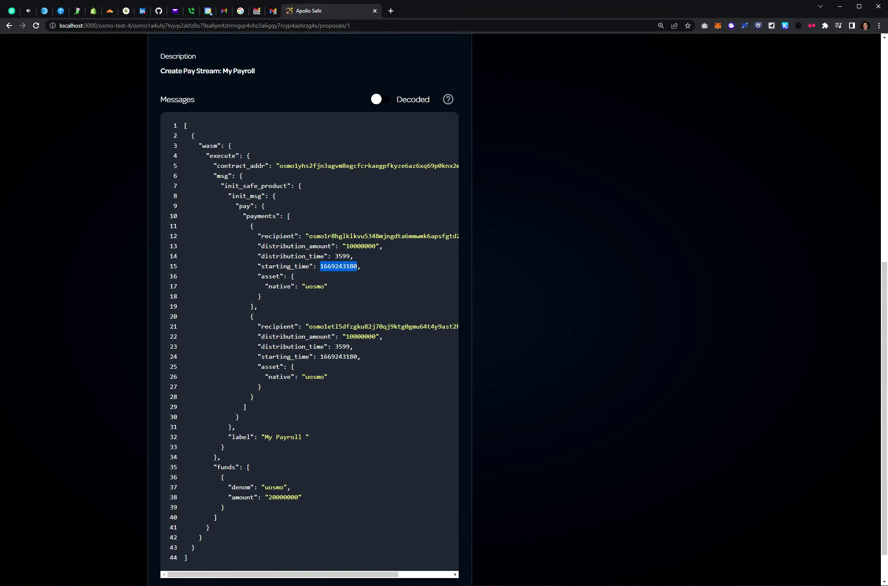
pyautogui.doubleClick(342, 256)
pyautogui.scroll(-1, 310, 293)
pyautogui.scroll(2, 310, 293)
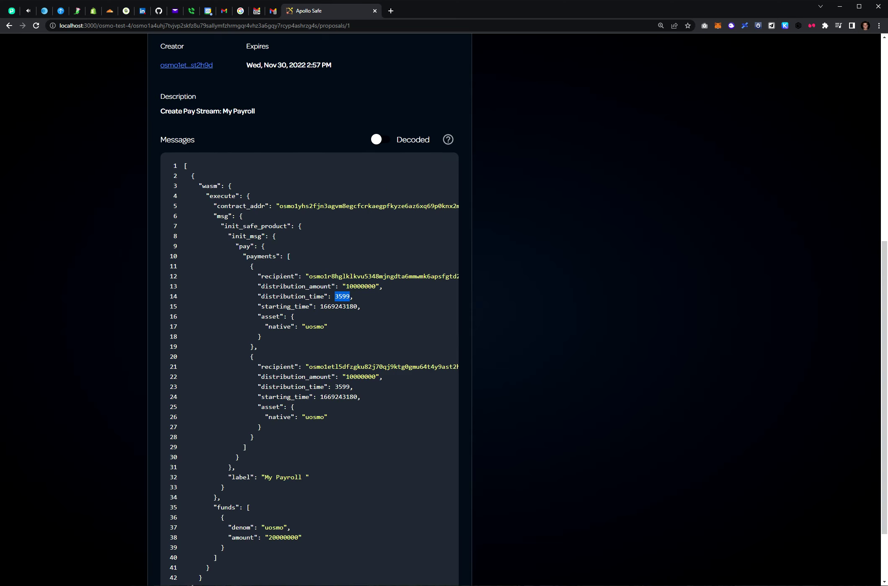
pyautogui.moveTo(214, 498); pyautogui.dragTo(217, 558)
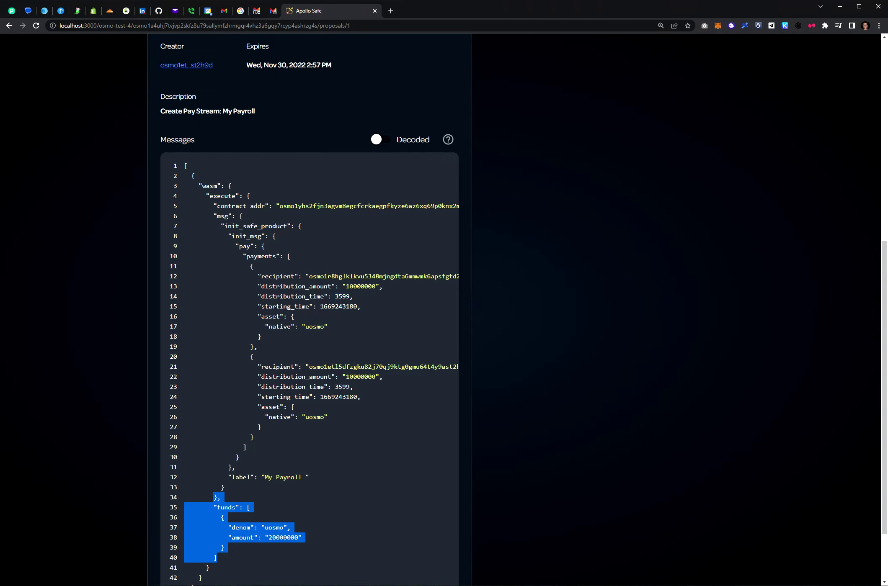
pyautogui.scroll(6, 310, 293)
# Execute proposal 1 and approve the execution transaction in Keplr.
pyautogui.scroll(2, 444, 293)
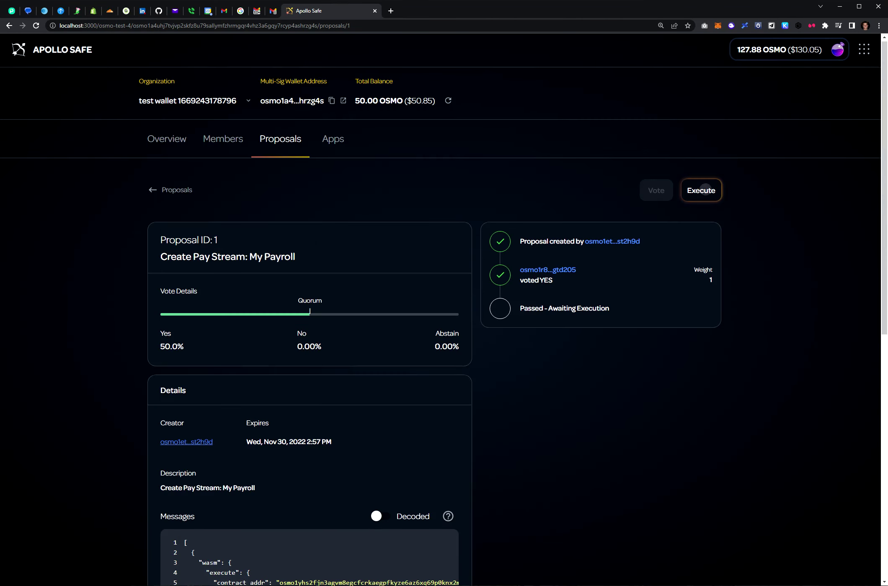
pyautogui.click(701, 190)
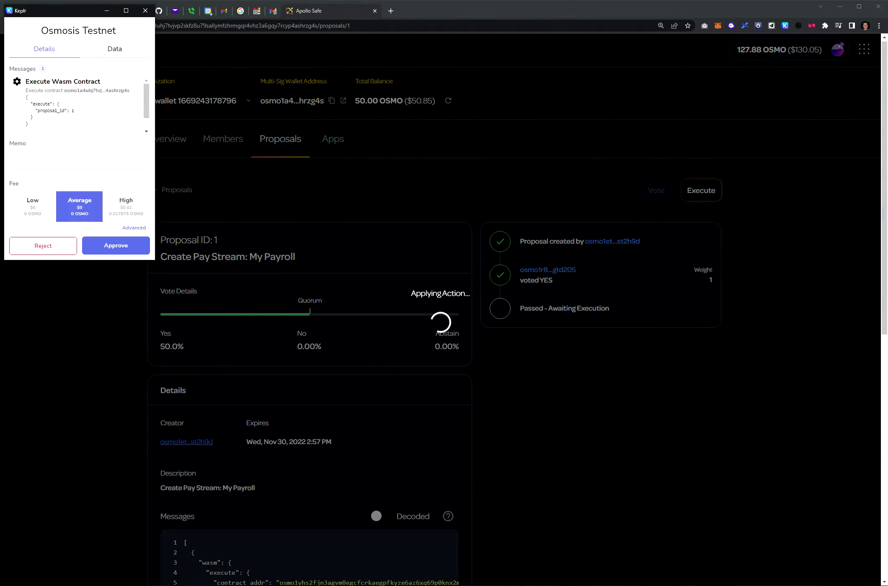
pyautogui.click(116, 246)
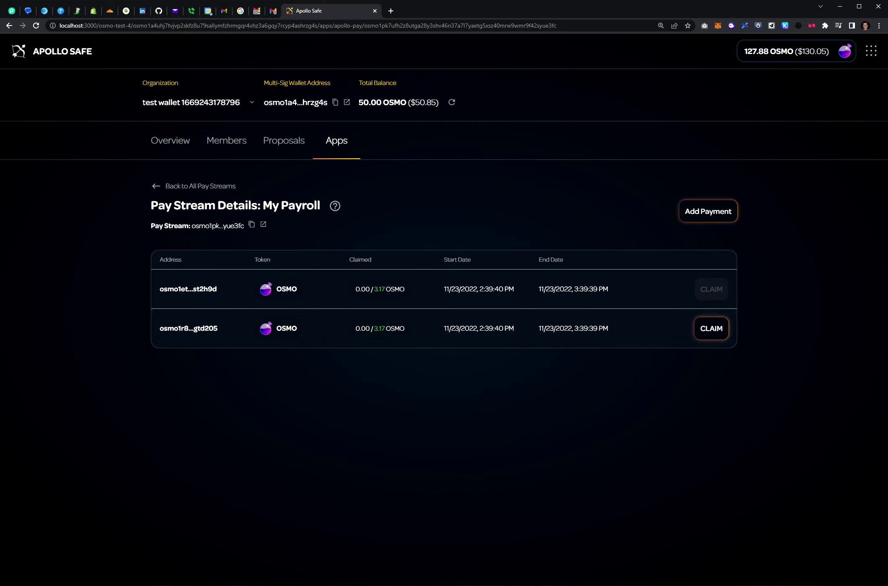
# Open Add Payment on the My Payroll stream, dismissing it once before reopening.
pyautogui.click(708, 211)
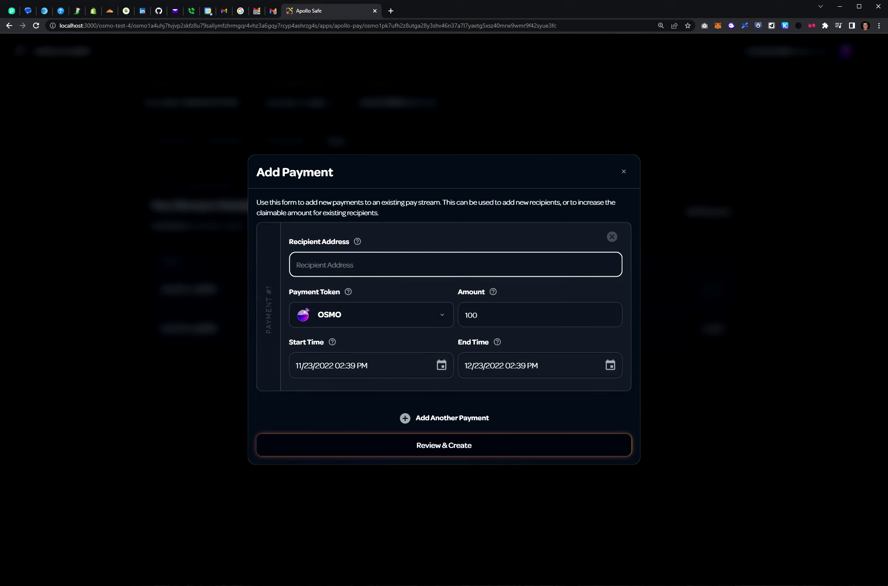
pyautogui.press('Escape')
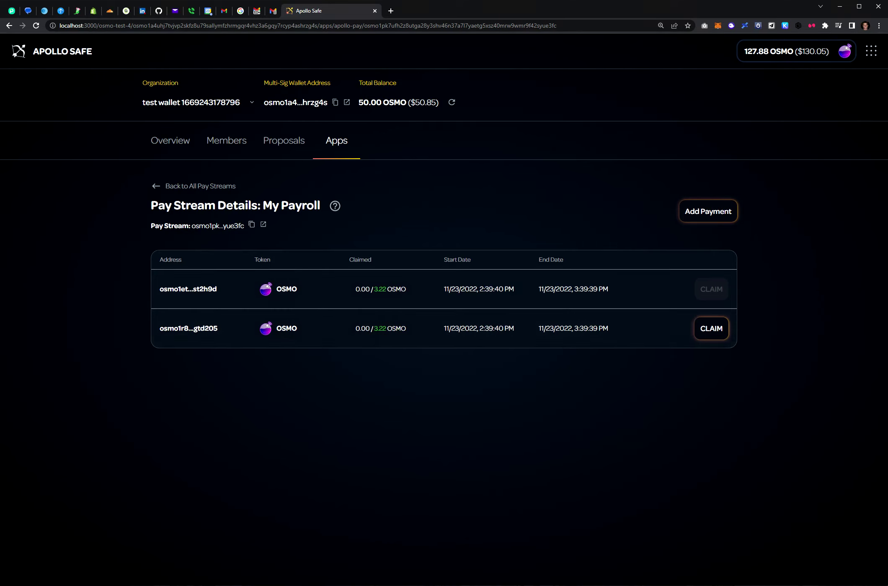
pyautogui.click(708, 212)
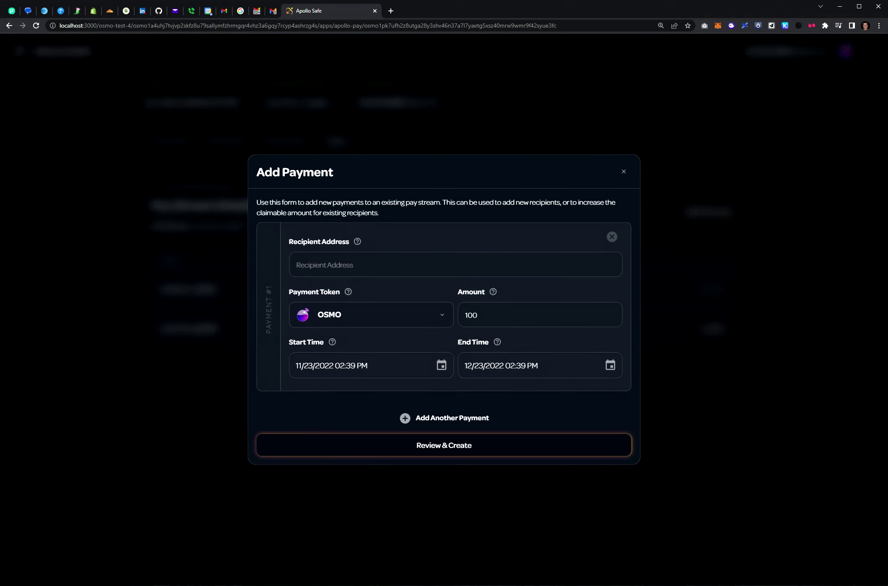
# Enter the recipient's wallet address and lower the amount from 100 to 10 OSMO.
pyautogui.click(455, 265)
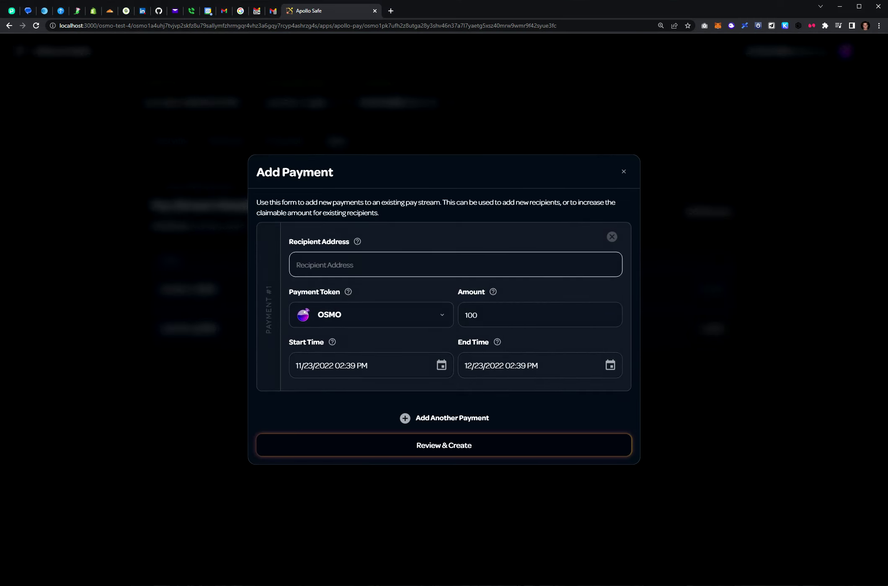
pyautogui.write('osmo1r8hglklkvu5348mjngdta6mmwmk6apsfgtd205')
pyautogui.click(540, 315)
pyautogui.press('BackSpace')
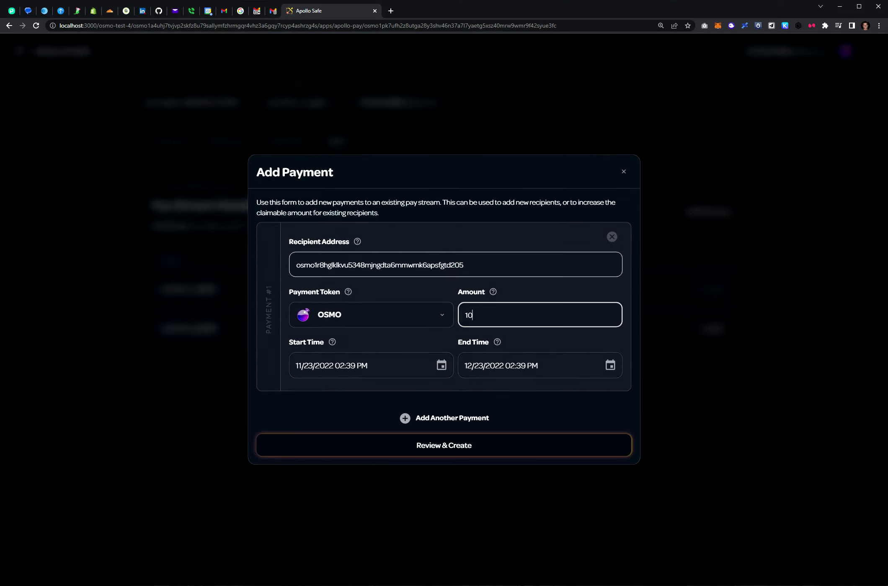
# Set the end time to November 23 at 03:39 PM and open Review Payment Details.
pyautogui.click(610, 366)
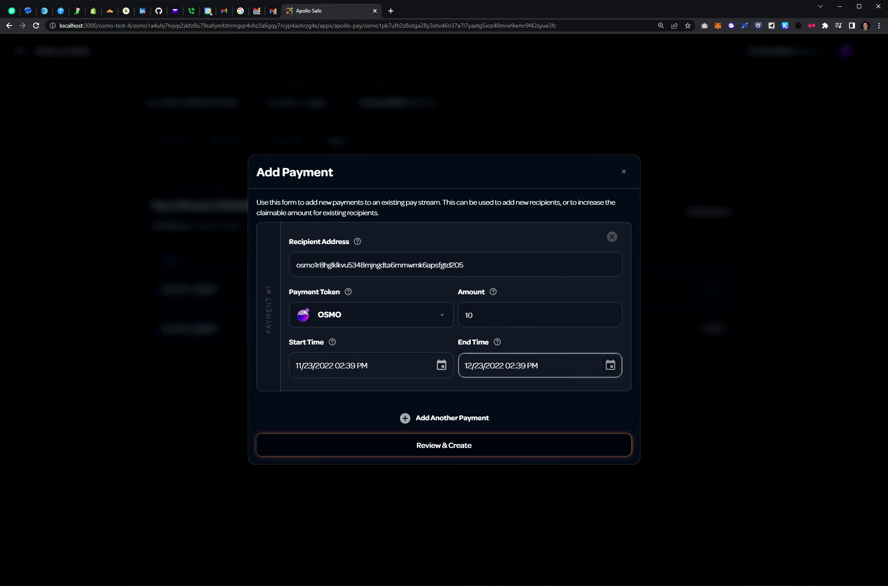
pyautogui.click(569, 395)
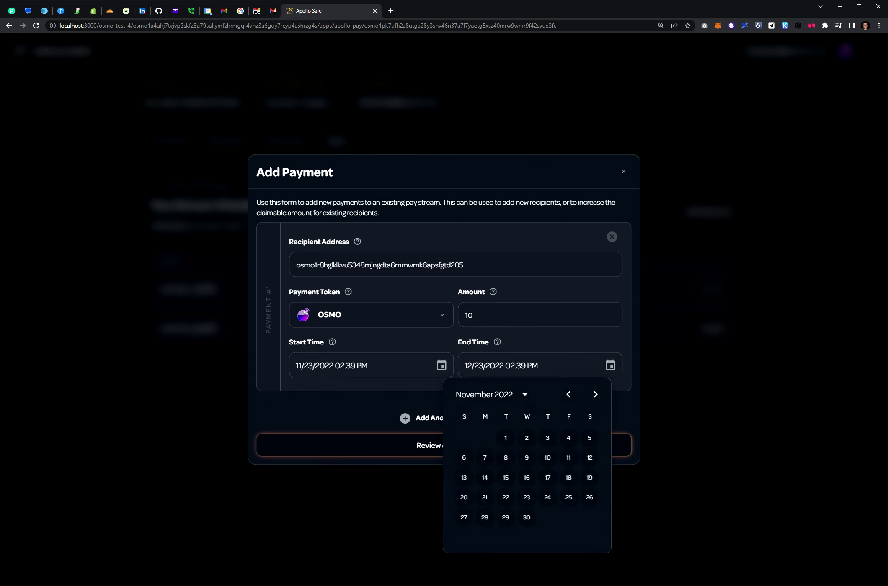
pyautogui.click(527, 498)
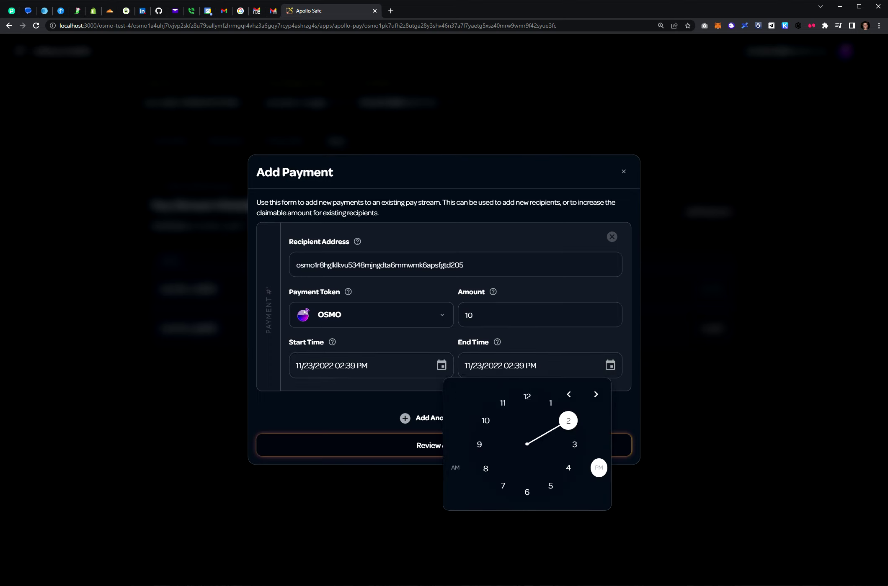
pyautogui.click(574, 444)
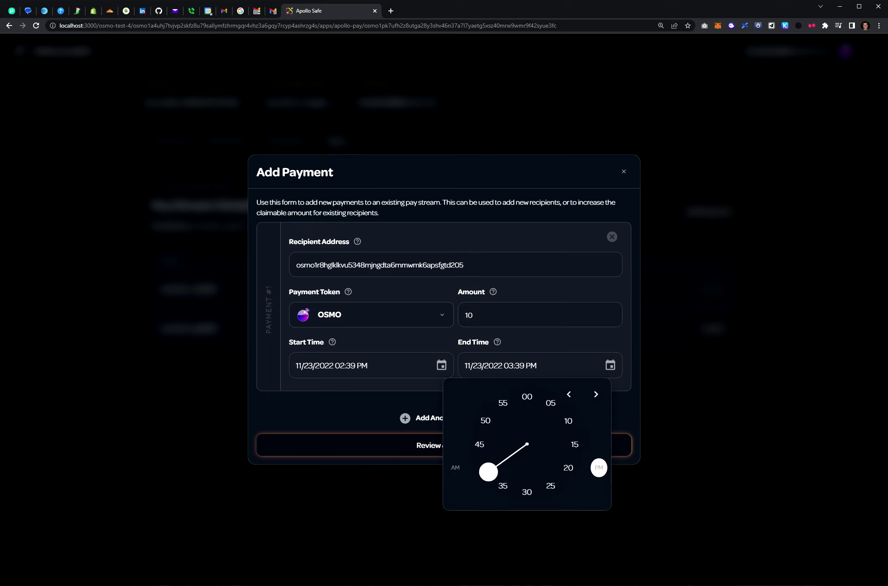
pyautogui.click(488, 473)
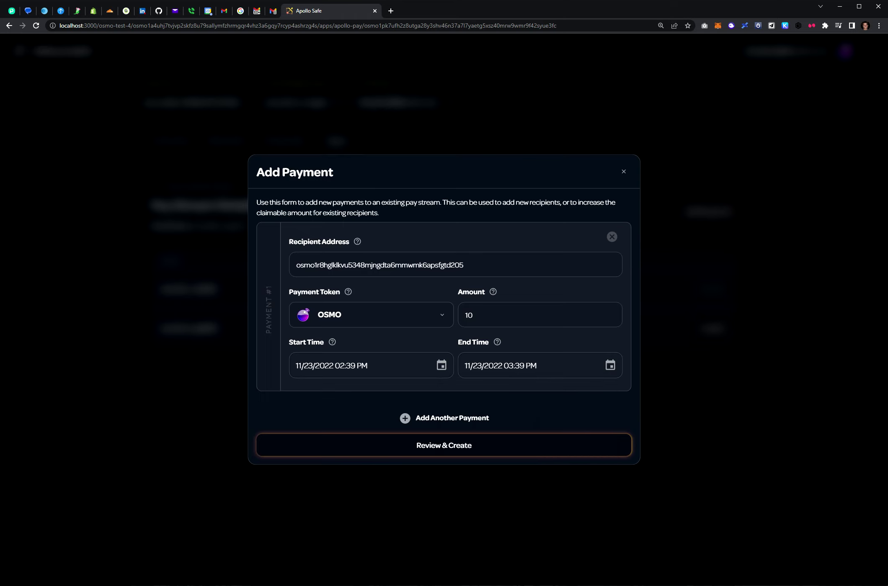
pyautogui.click(481, 445)
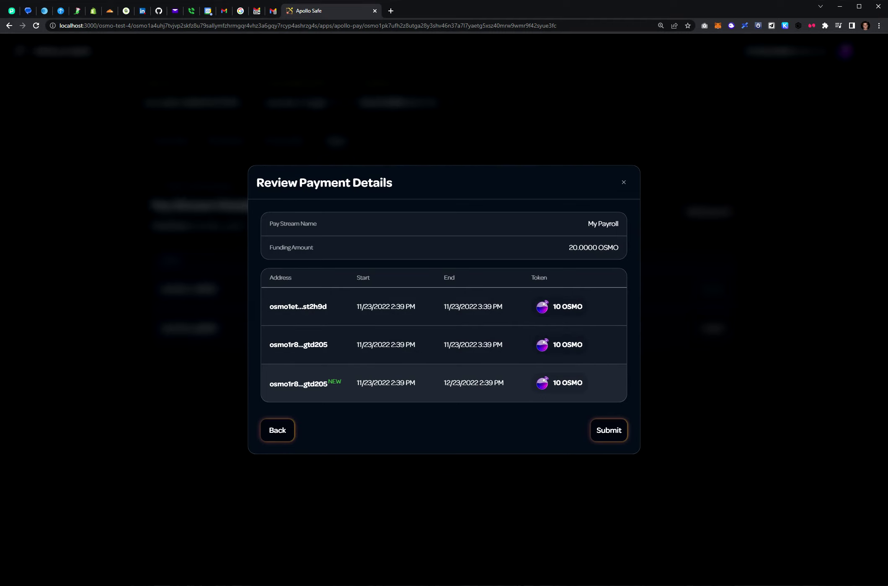
# Submit the payment as proposal 2, approve it in Keplr, and view its messages decoded.
pyautogui.press('Return')
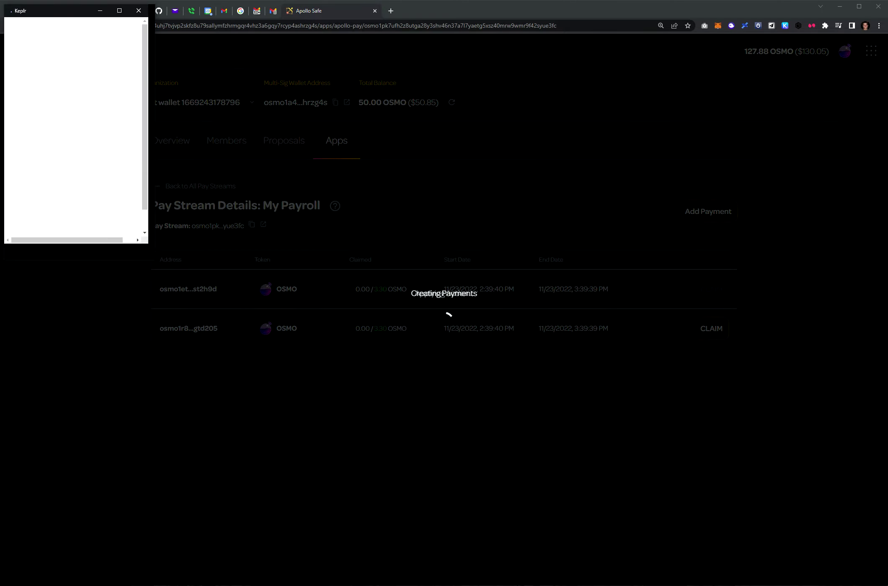
pyautogui.press('Return')
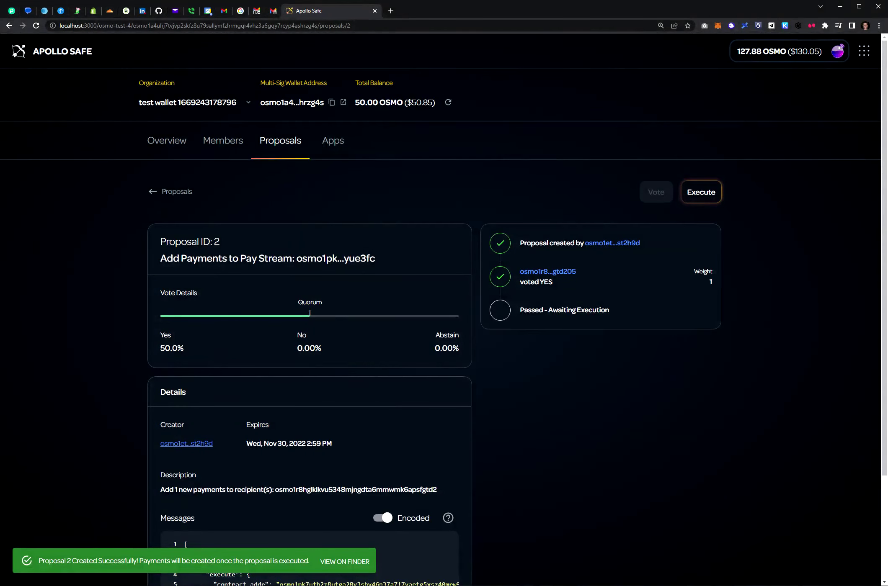
pyautogui.scroll(-3, 444, 314)
pyautogui.click(381, 383)
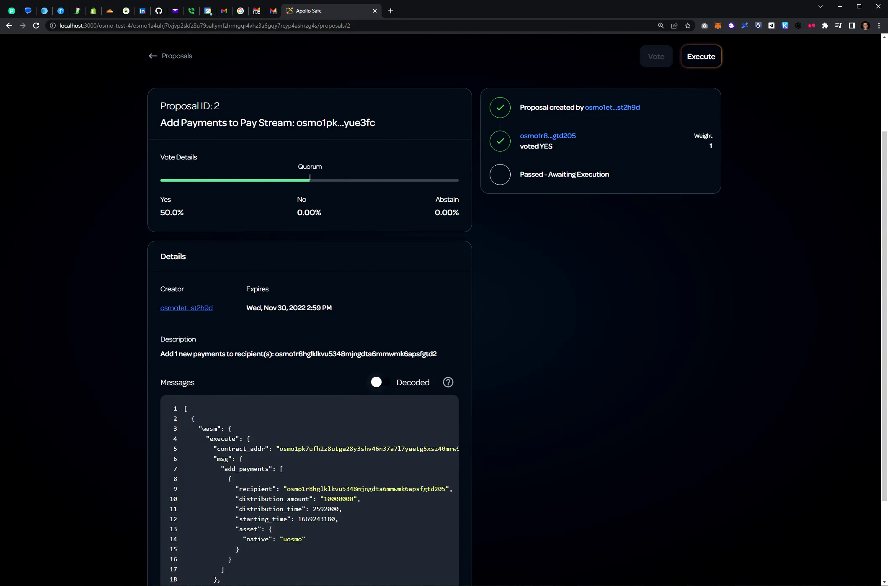
pyautogui.scroll(-3, 444, 293)
pyautogui.scroll(6, 444, 293)
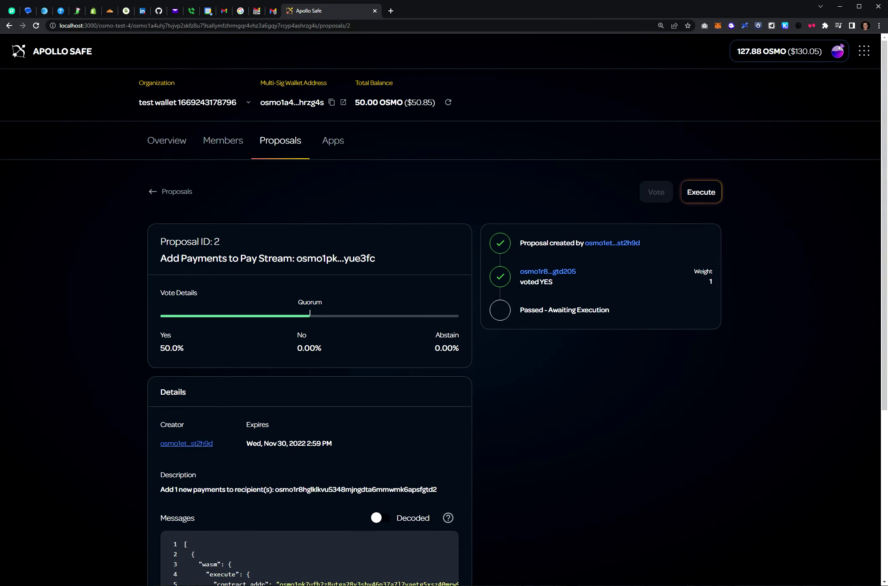
# Execute proposal 2 with Keplr approval, then open the Apollo Pay streams list.
pyautogui.click(700, 192)
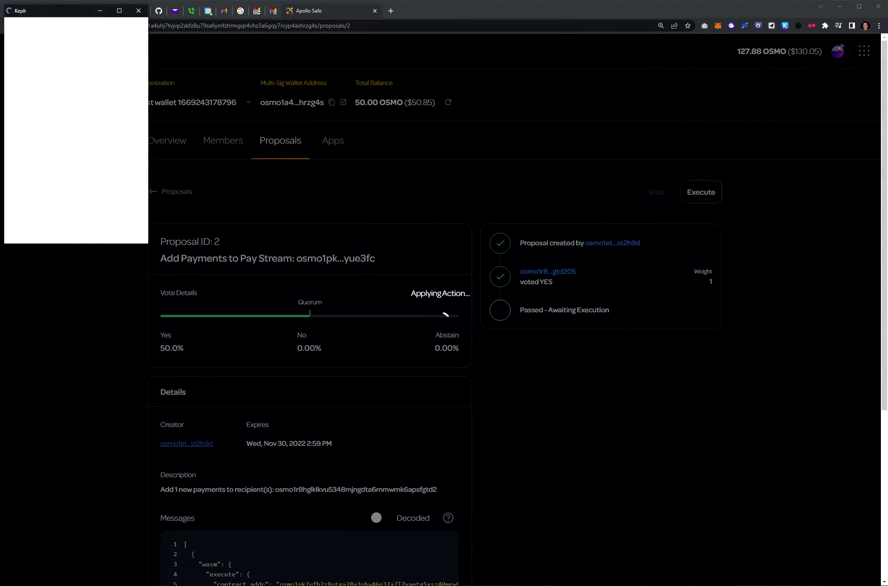
pyautogui.click(115, 245)
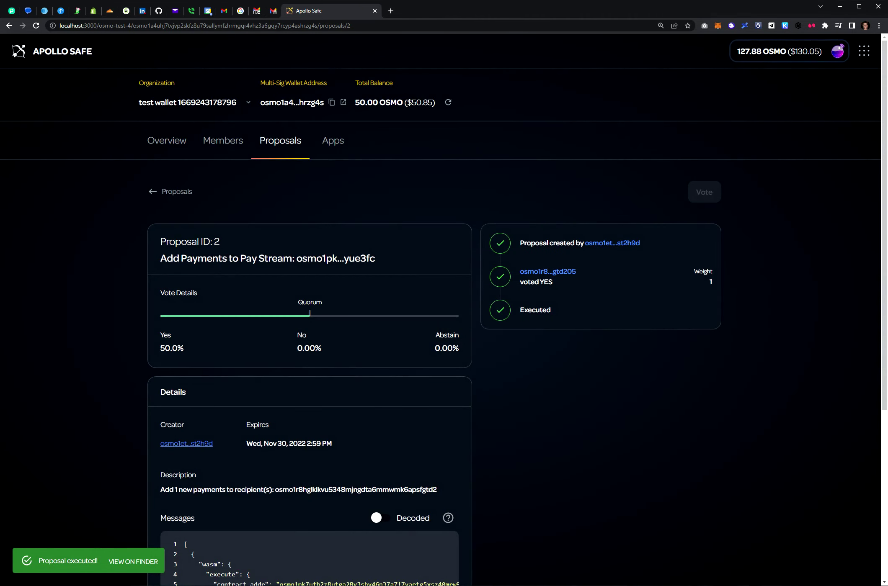
pyautogui.scroll(-3, 444, 308)
pyautogui.scroll(2, 444, 308)
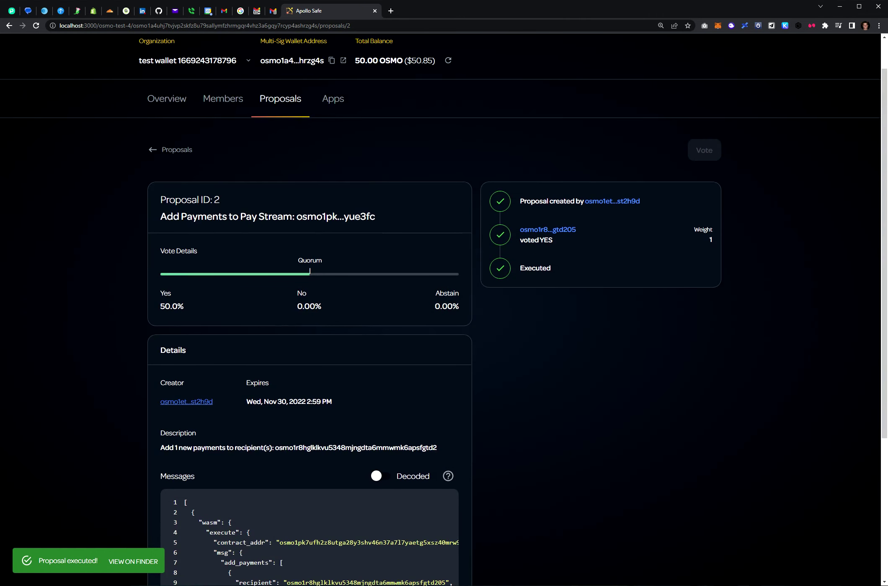
pyautogui.click(333, 99)
pyautogui.click(244, 285)
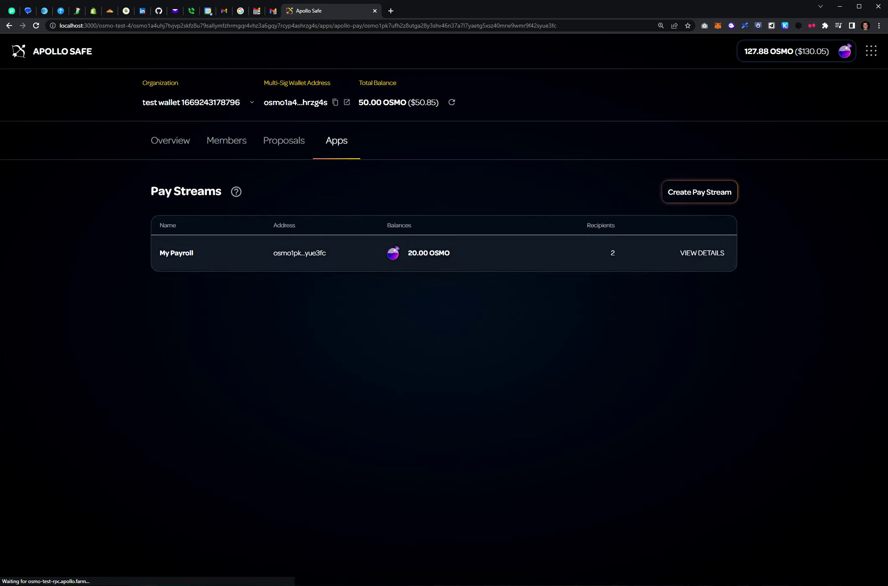
# Open My Payroll's details and try claiming the second recipient's vested OSMO.
pyautogui.click(702, 253)
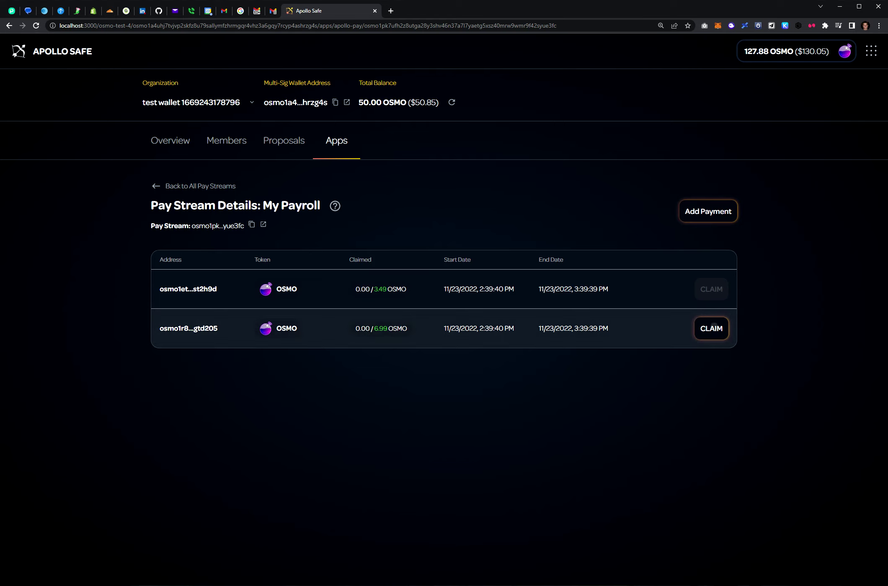
pyautogui.click(711, 328)
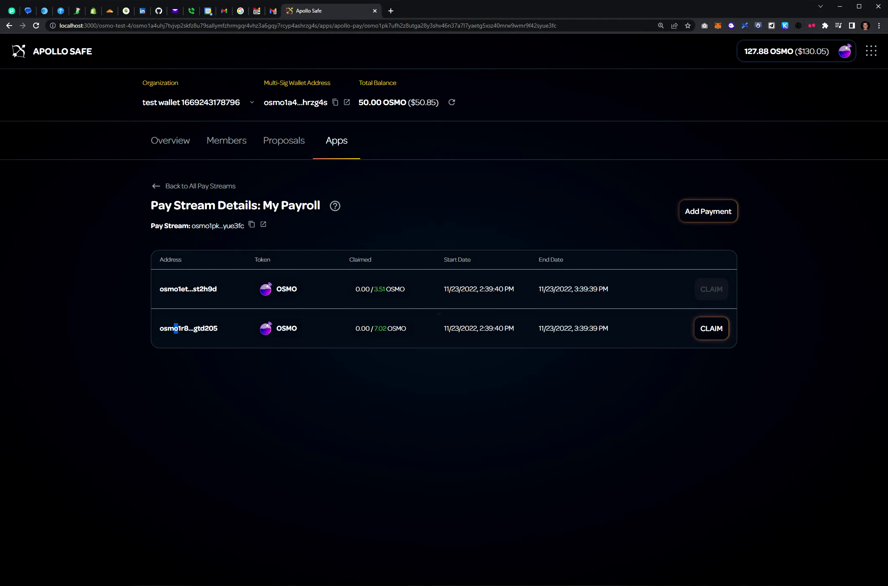
# Open the browser console and retry the second recipient's claim.
pyautogui.hotkey('ctrl', 'shift', 'j')
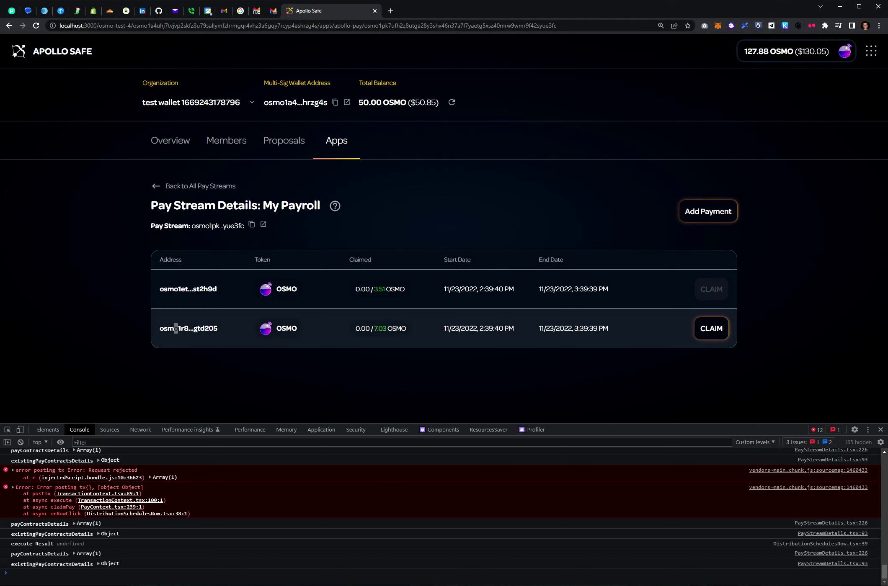
pyautogui.click(176, 329)
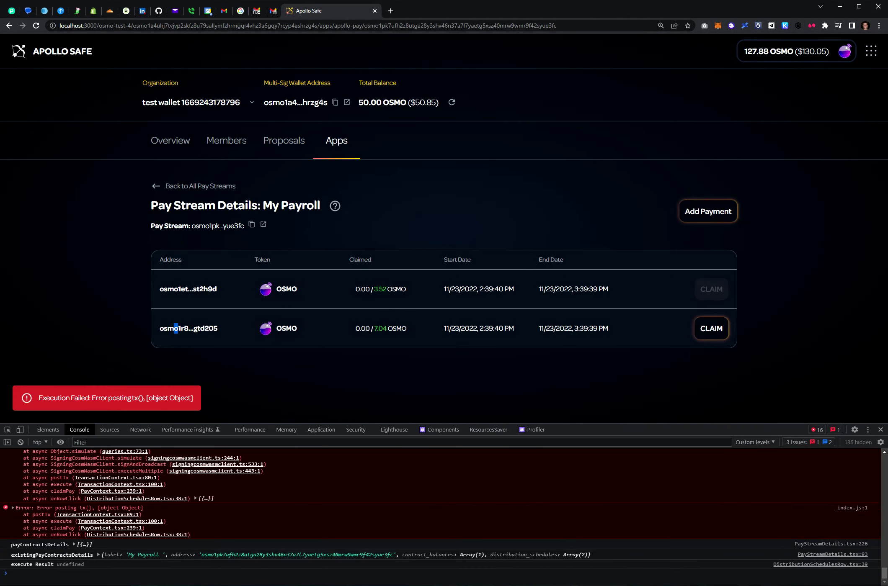
pyautogui.moveTo(176, 423); pyautogui.dragTo(176, 520)
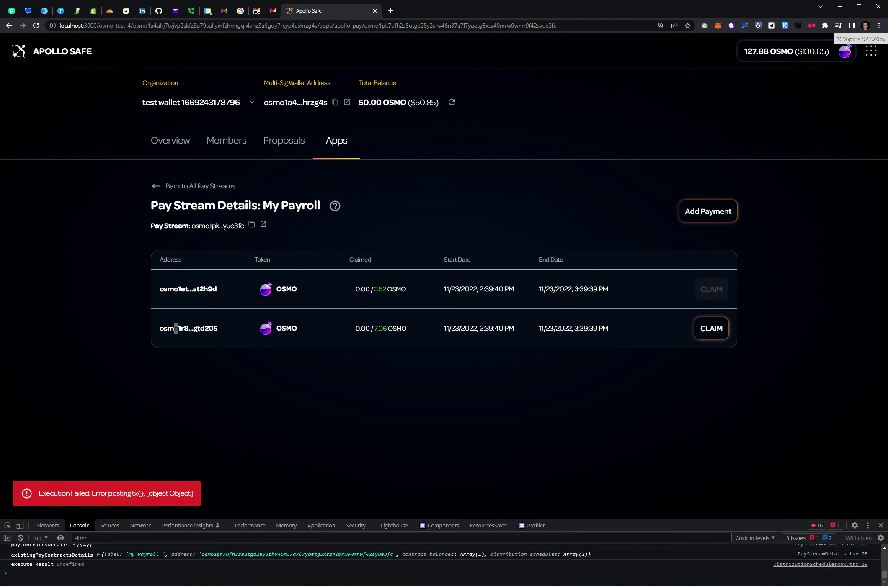
# Disconnect the current wallet and reconnect using Keplr Wallet.
pyautogui.click(796, 51)
pyautogui.click(786, 115)
pyautogui.click(825, 51)
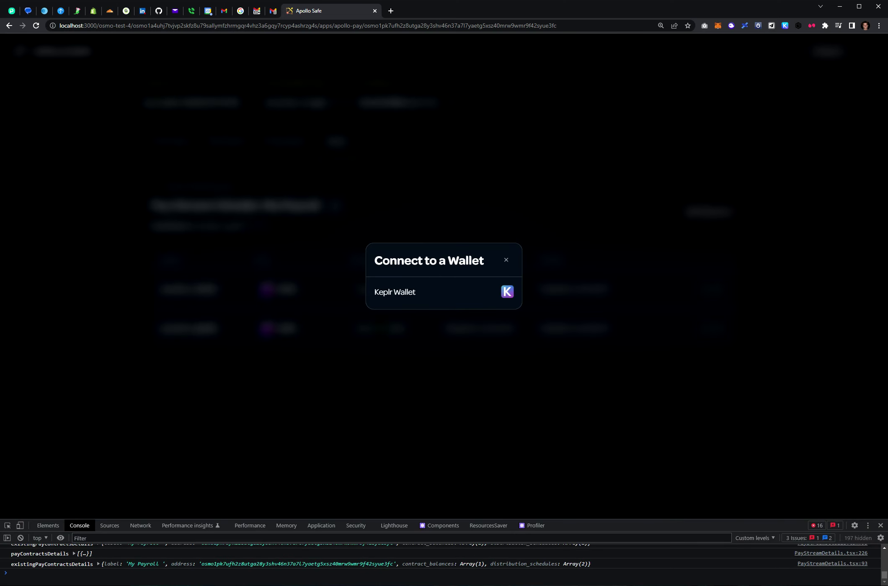
pyautogui.click(444, 292)
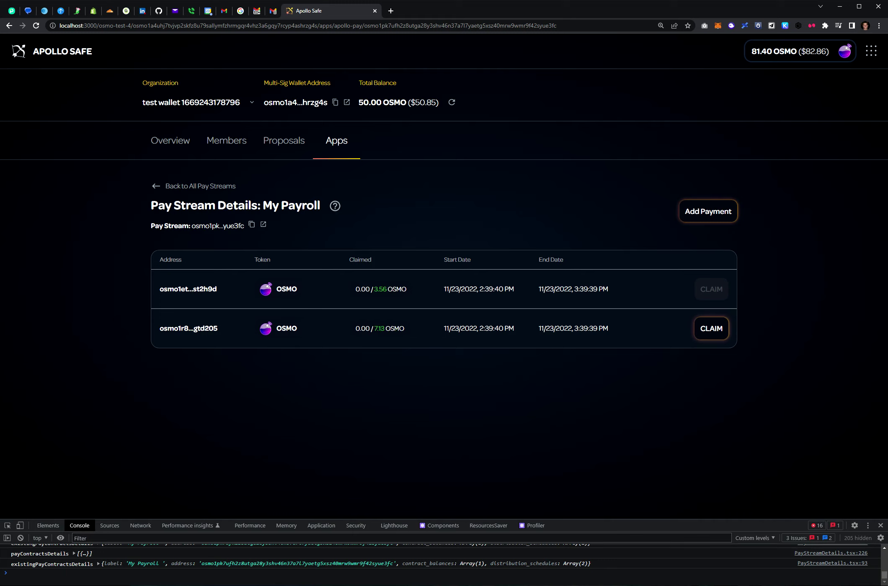
# After reloading, claim the second recipient's vested OSMO (3.52 claimed) and close DevTools.
pyautogui.press('F5')
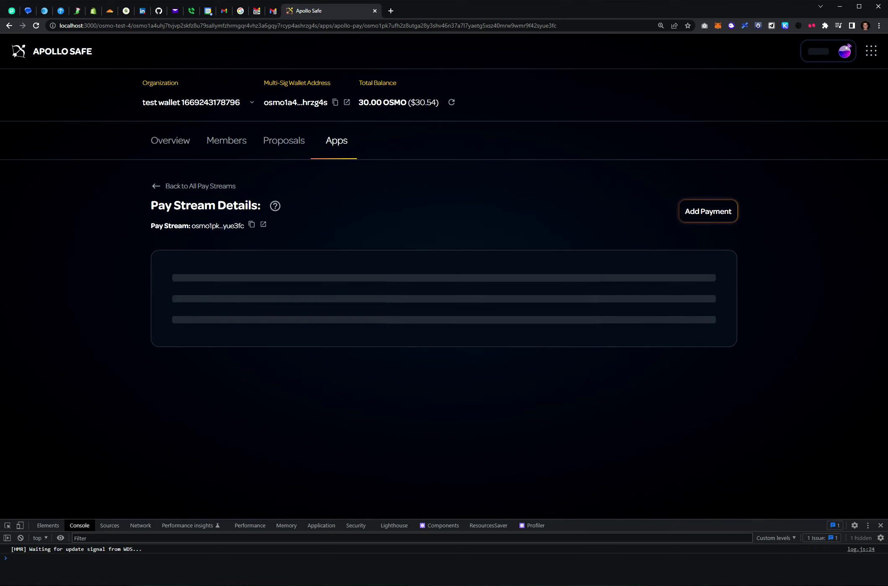
pyautogui.moveTo(355, 328); pyautogui.dragTo(370, 328)
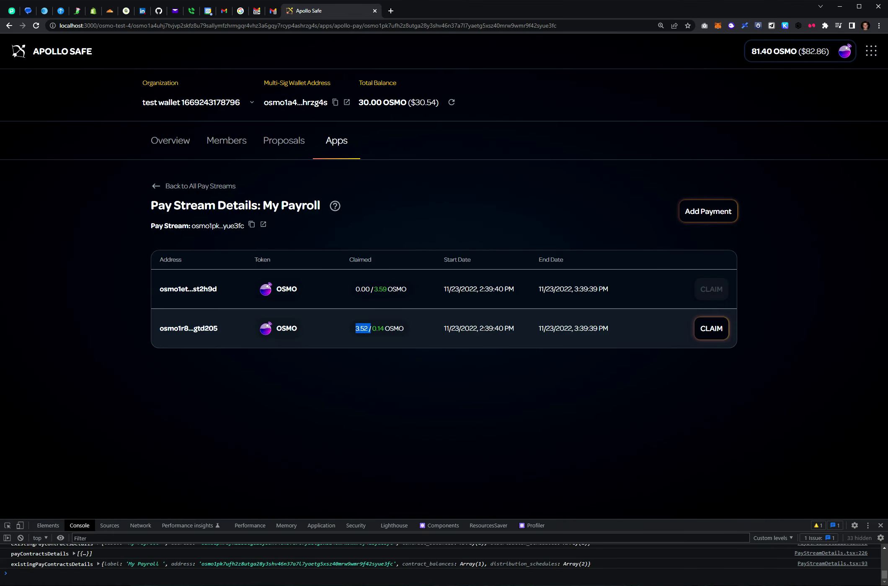
pyautogui.click(711, 328)
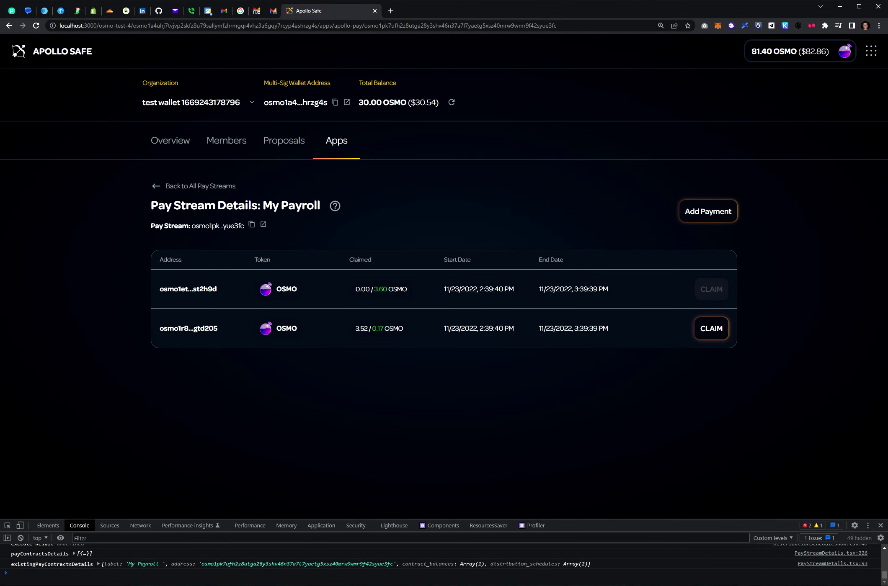
pyautogui.moveTo(444, 519); pyautogui.dragTo(444, 556)
pyautogui.press('F12')
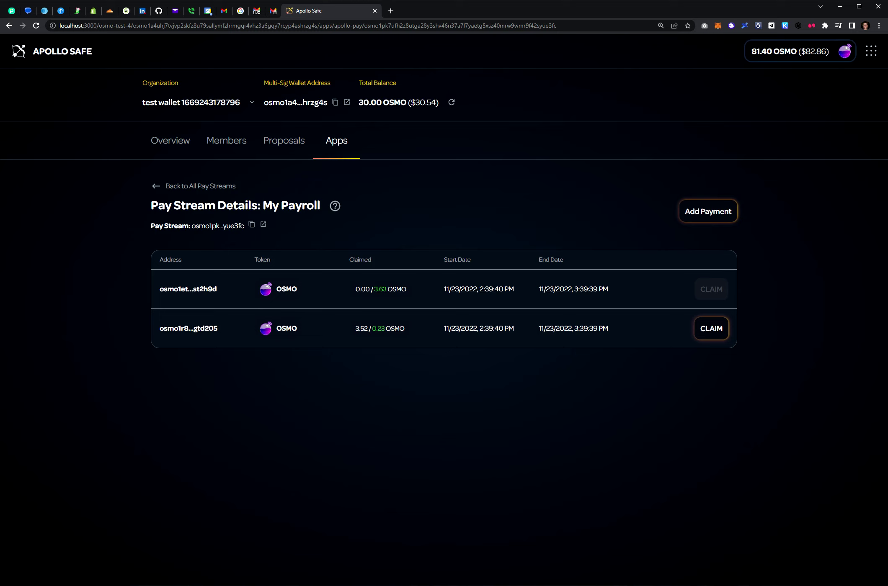
# Return to All Pay Streams, then view the multisig's Proposals list.
pyautogui.click(200, 186)
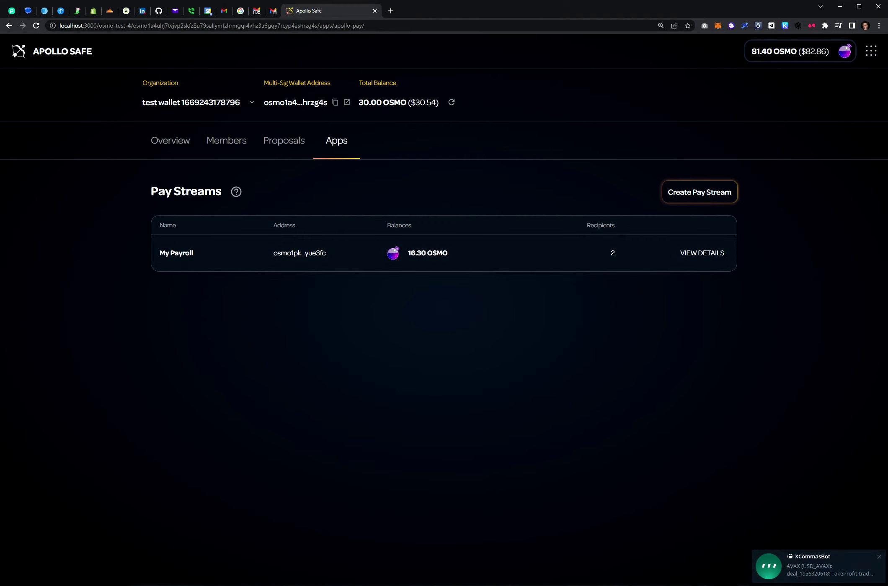
pyautogui.click(284, 140)
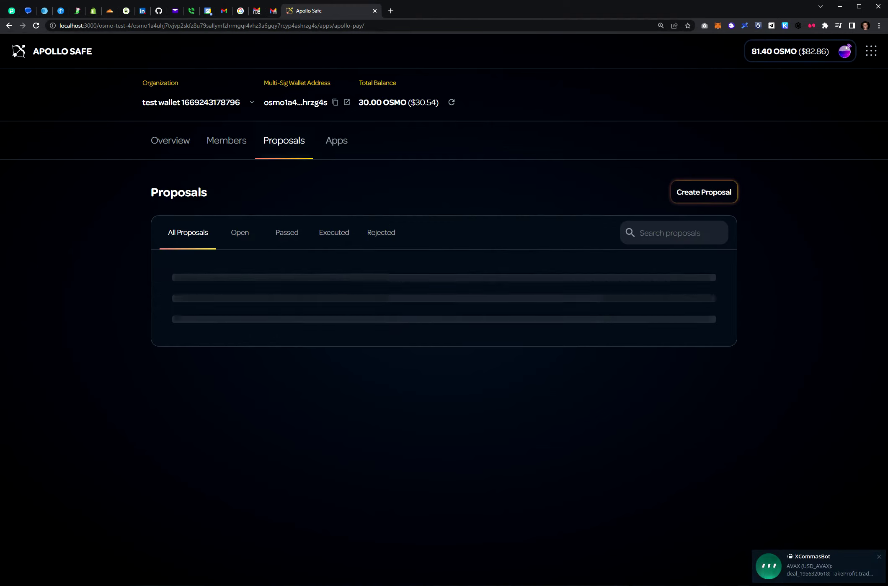